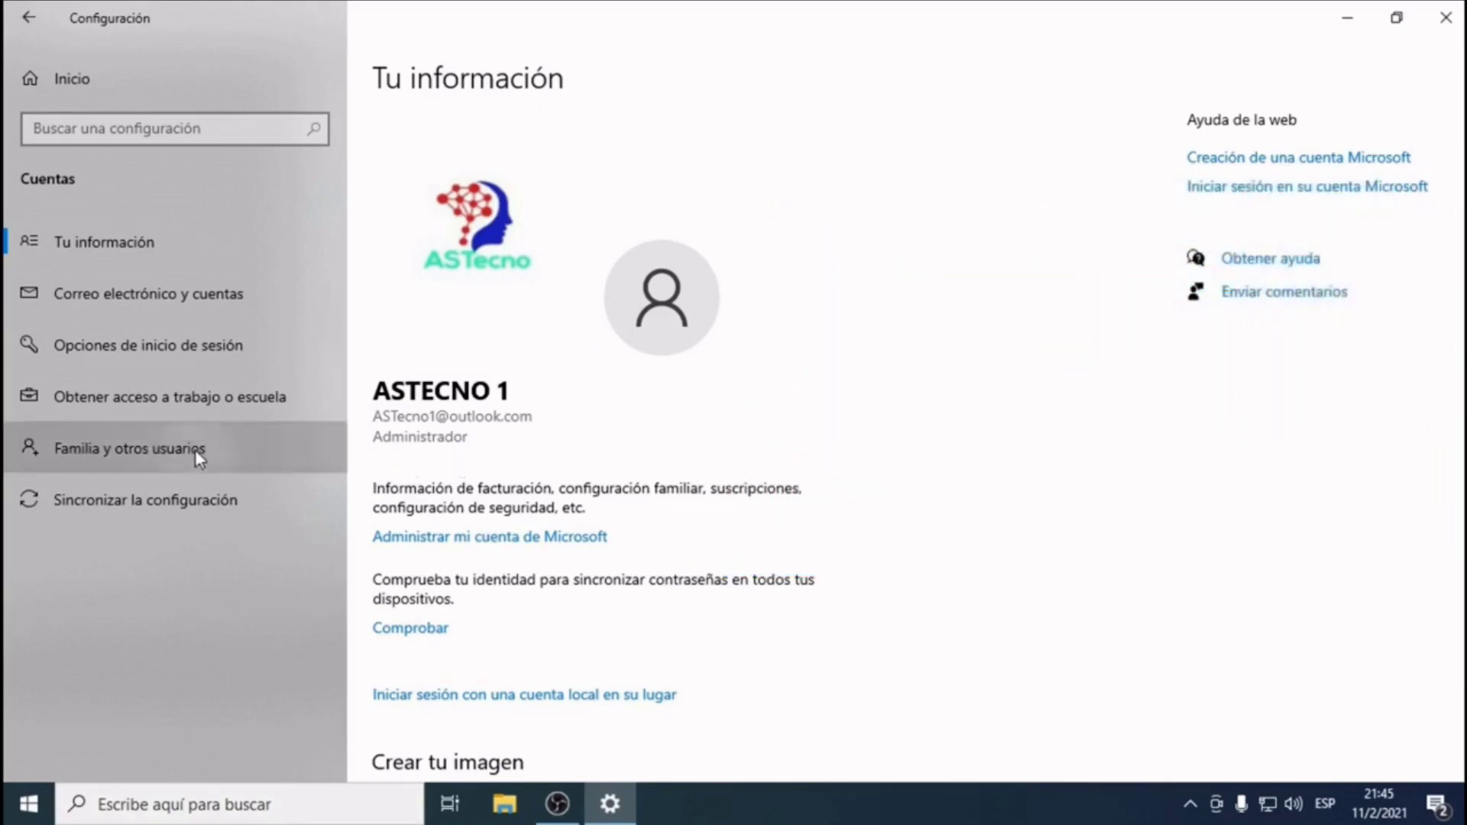
In Familia y otros usuarios, change the local user's account type to Administrador, then return to Tu información
{"action": "left_click", "coordinate": [195, 450]}
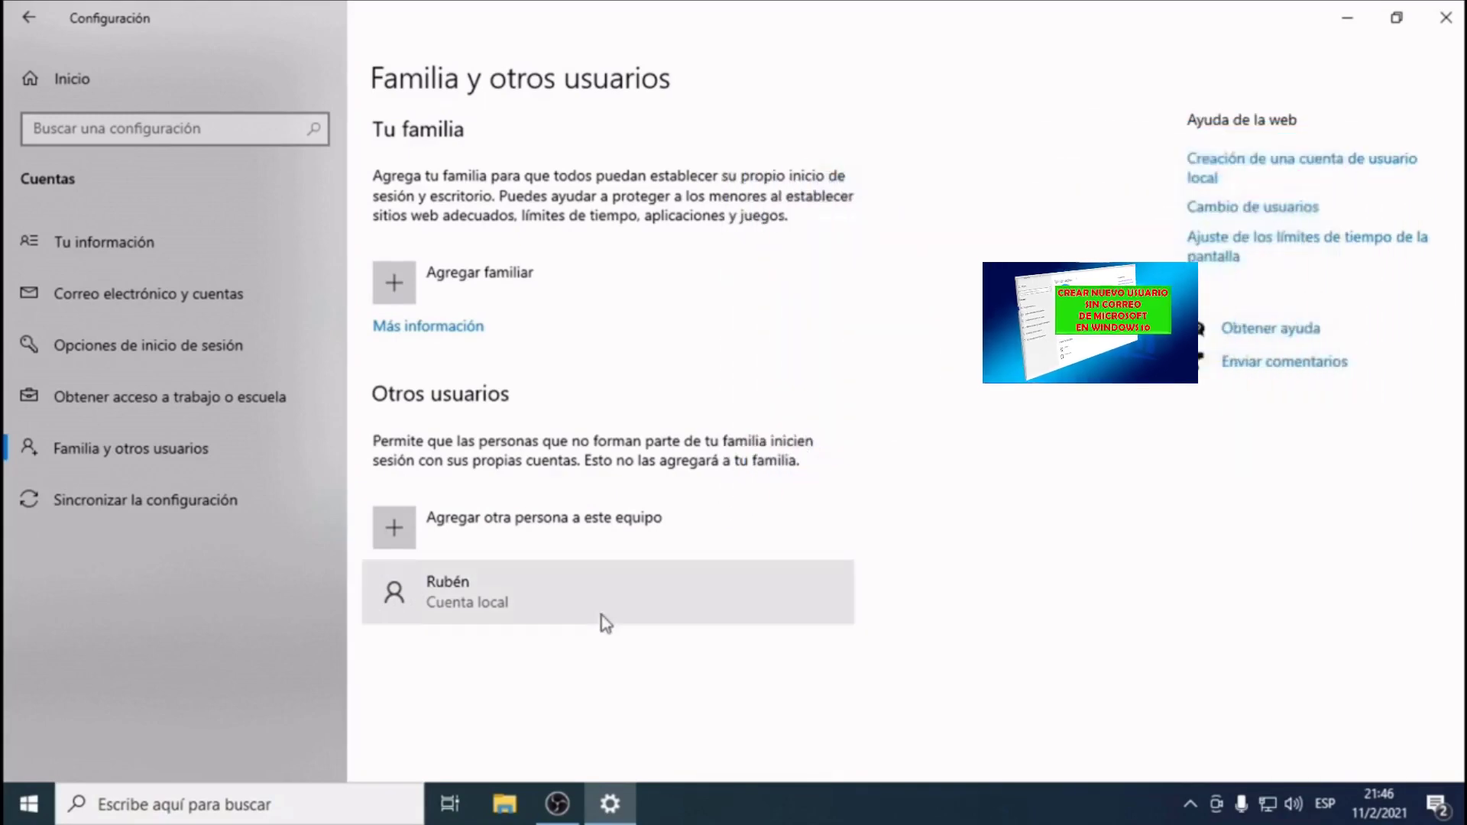
{"action": "left_click", "coordinate": [596, 599]}
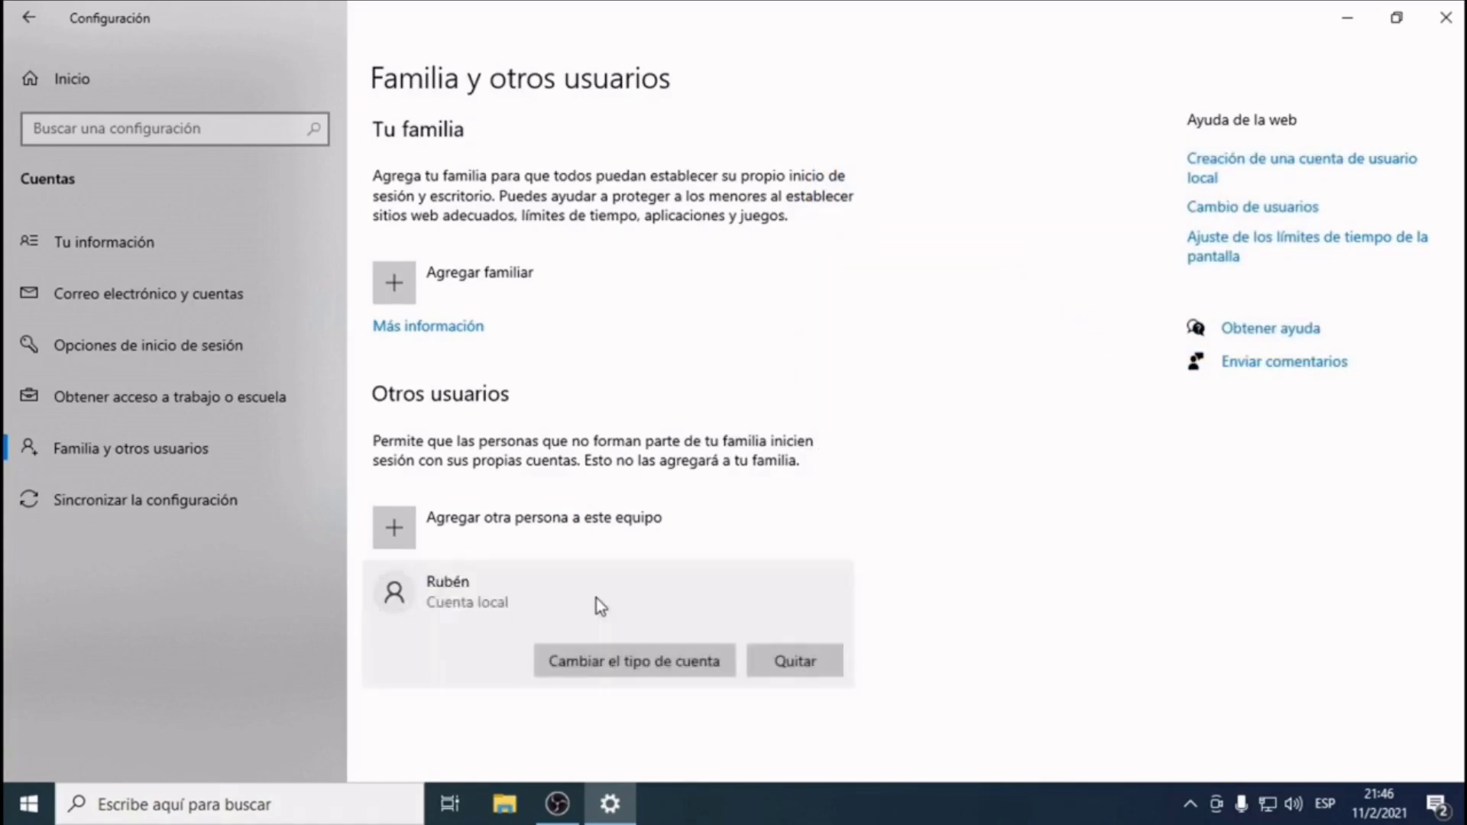
{"action": "left_click", "coordinate": [625, 661]}
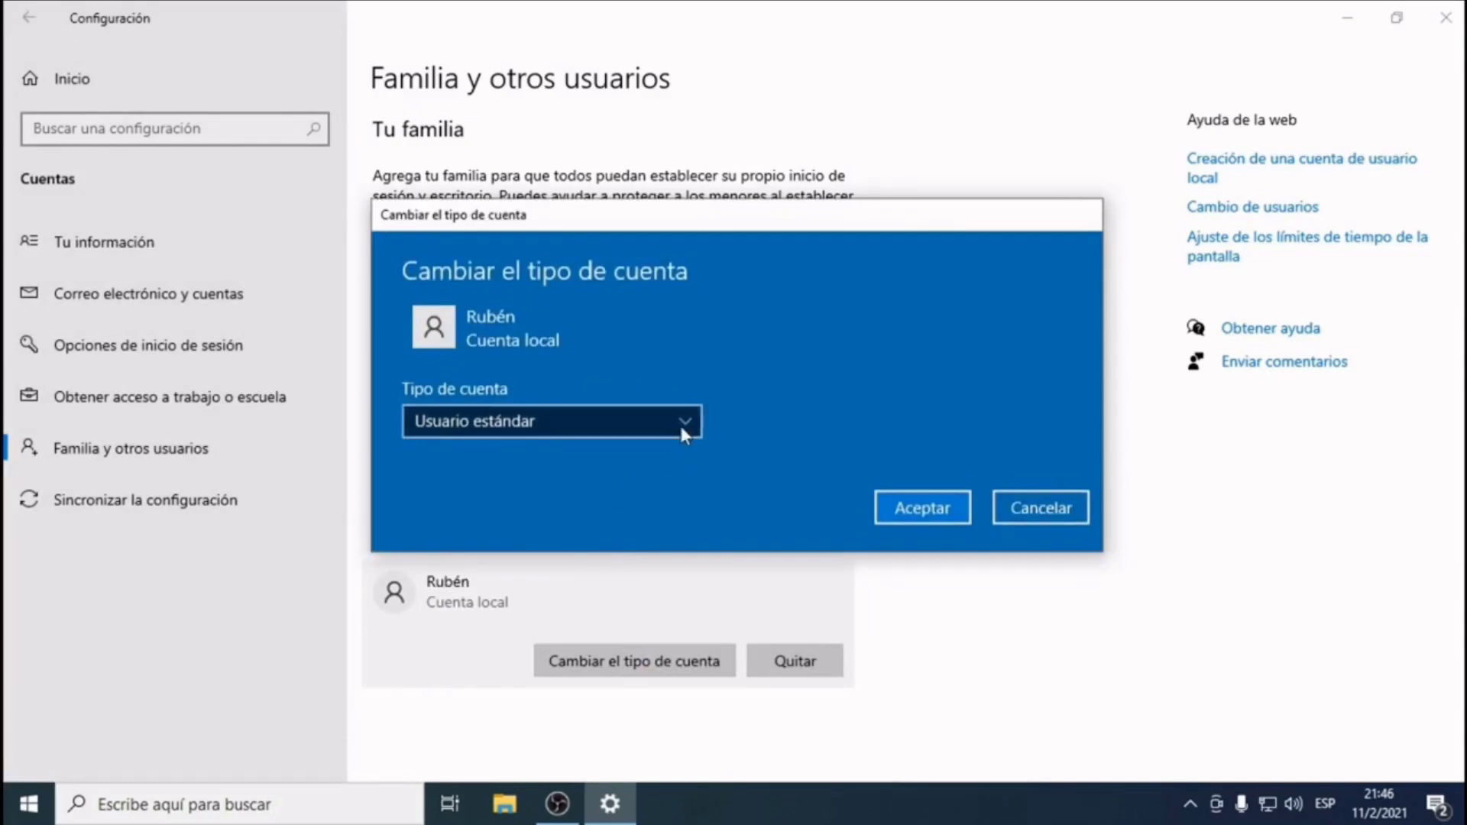
{"action": "left_click", "coordinate": [680, 420]}
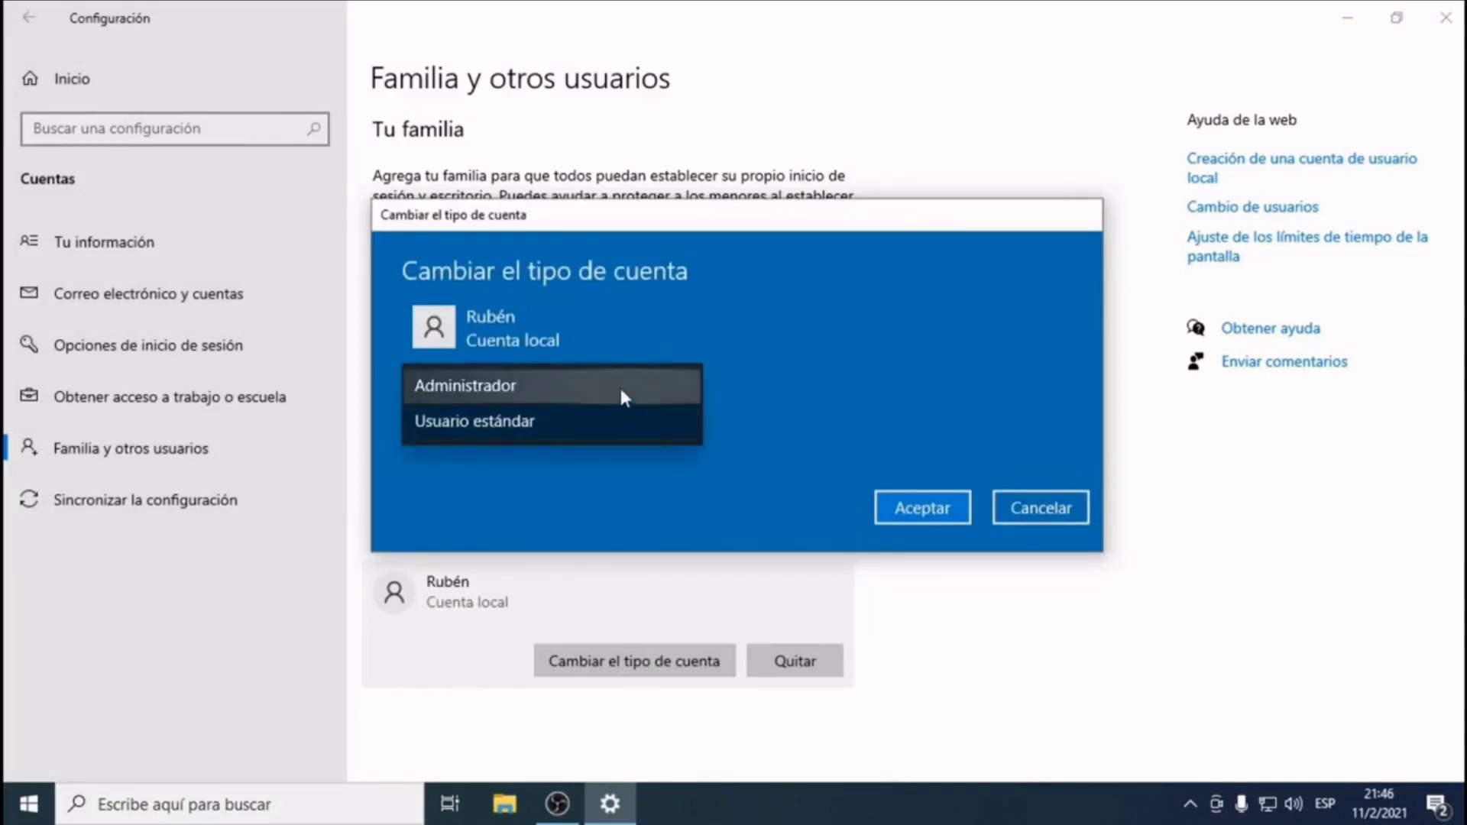
{"action": "left_click", "coordinate": [620, 386]}
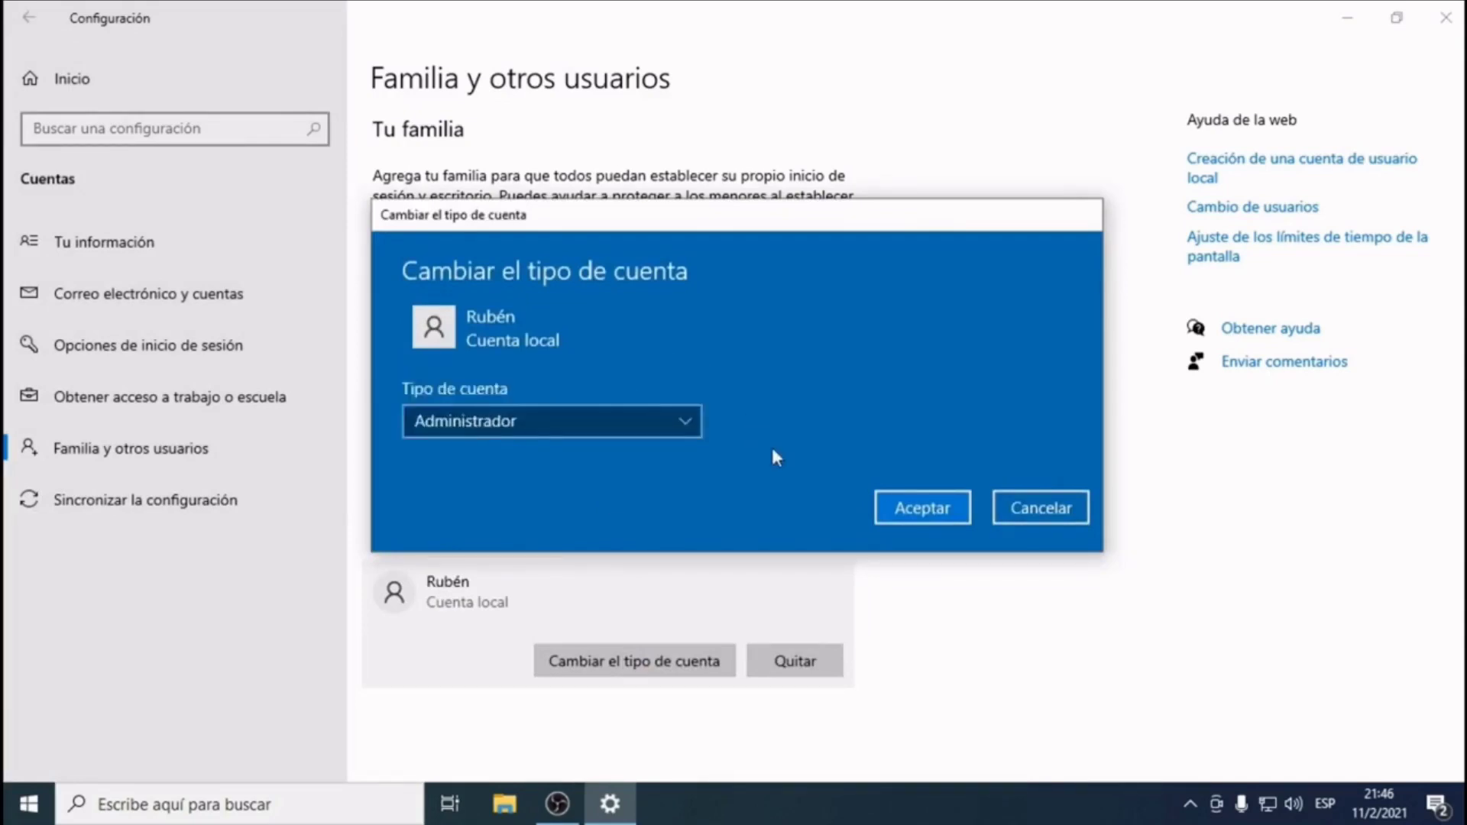
{"action": "left_click", "coordinate": [913, 510]}
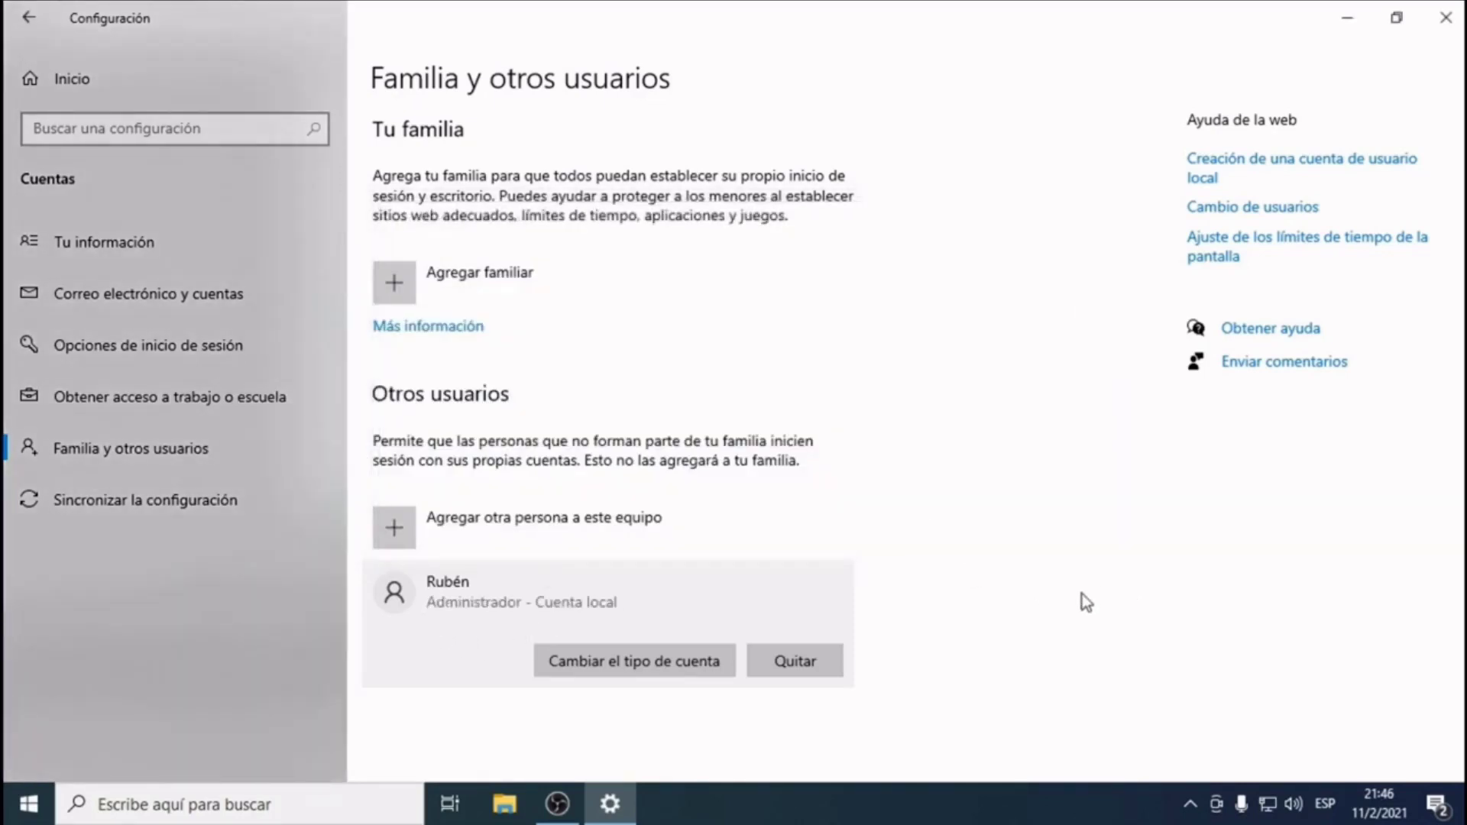
{"action": "left_click", "coordinate": [138, 238]}
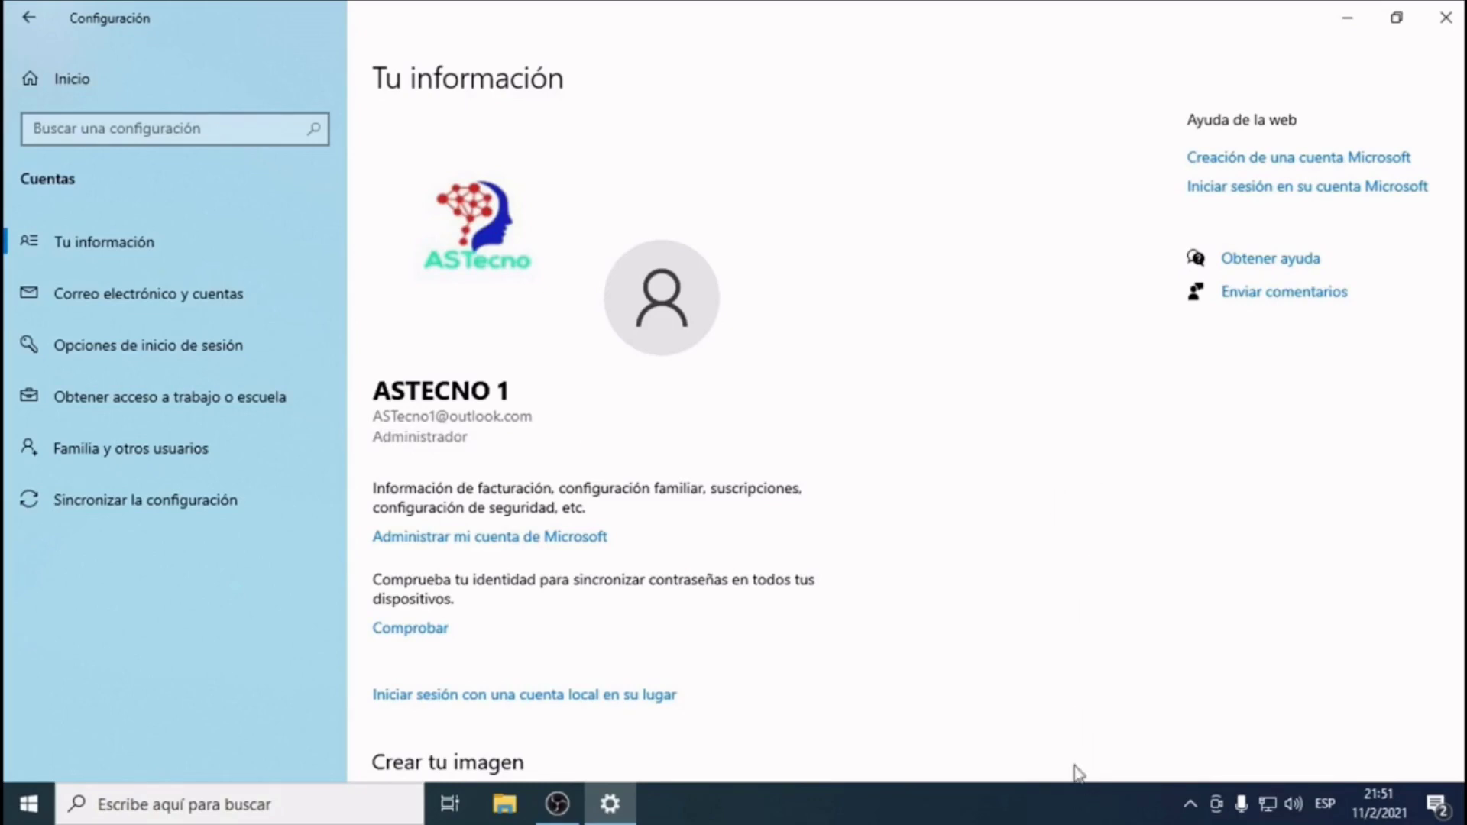
Launch Task Manager from the taskbar and open Administrar cuentas de usuario for the signed-in user
{"action": "right_click", "coordinate": [1094, 814]}
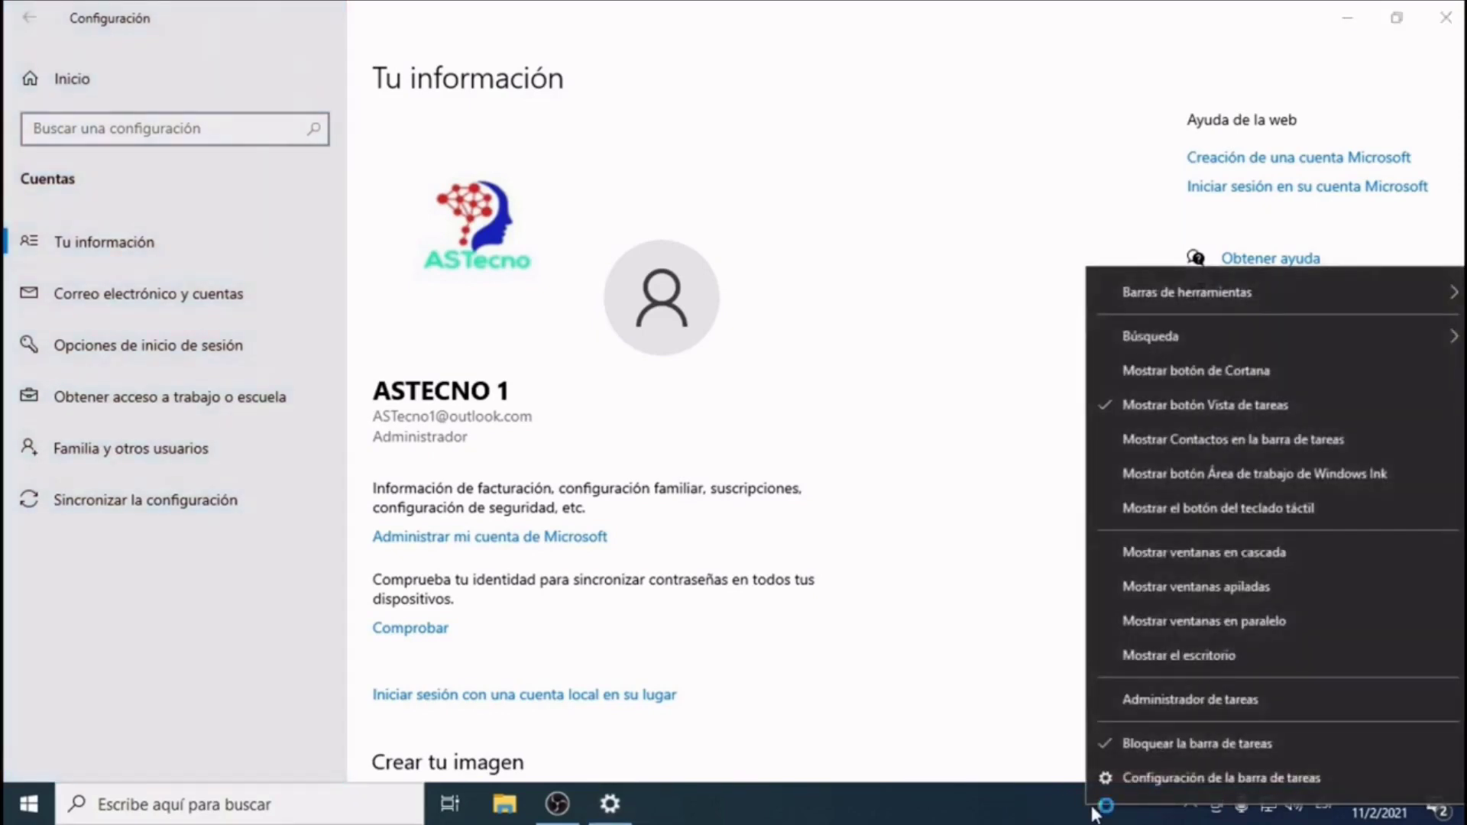
{"action": "left_click", "coordinate": [1136, 700]}
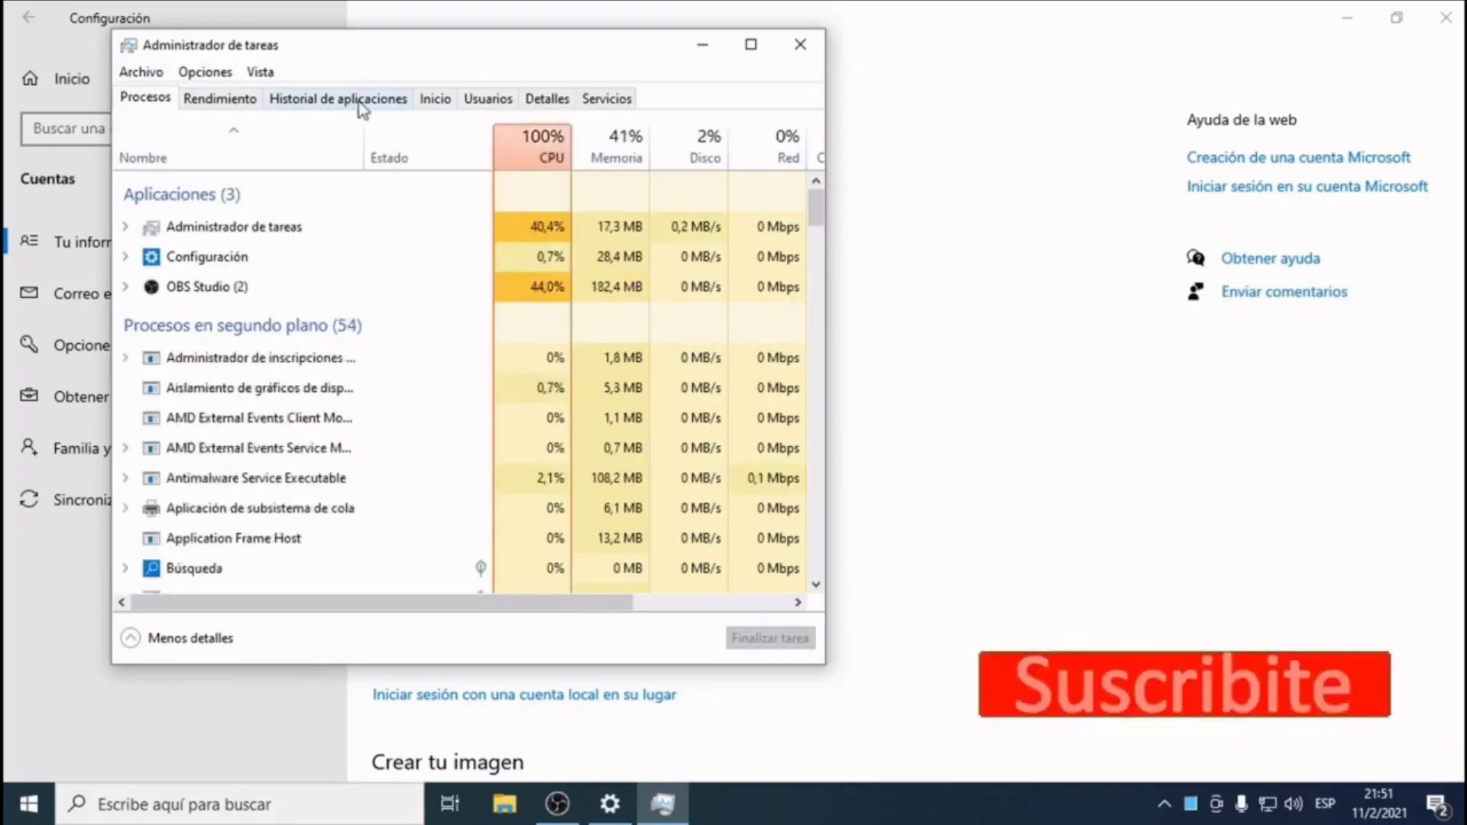
{"action": "left_click", "coordinate": [491, 101]}
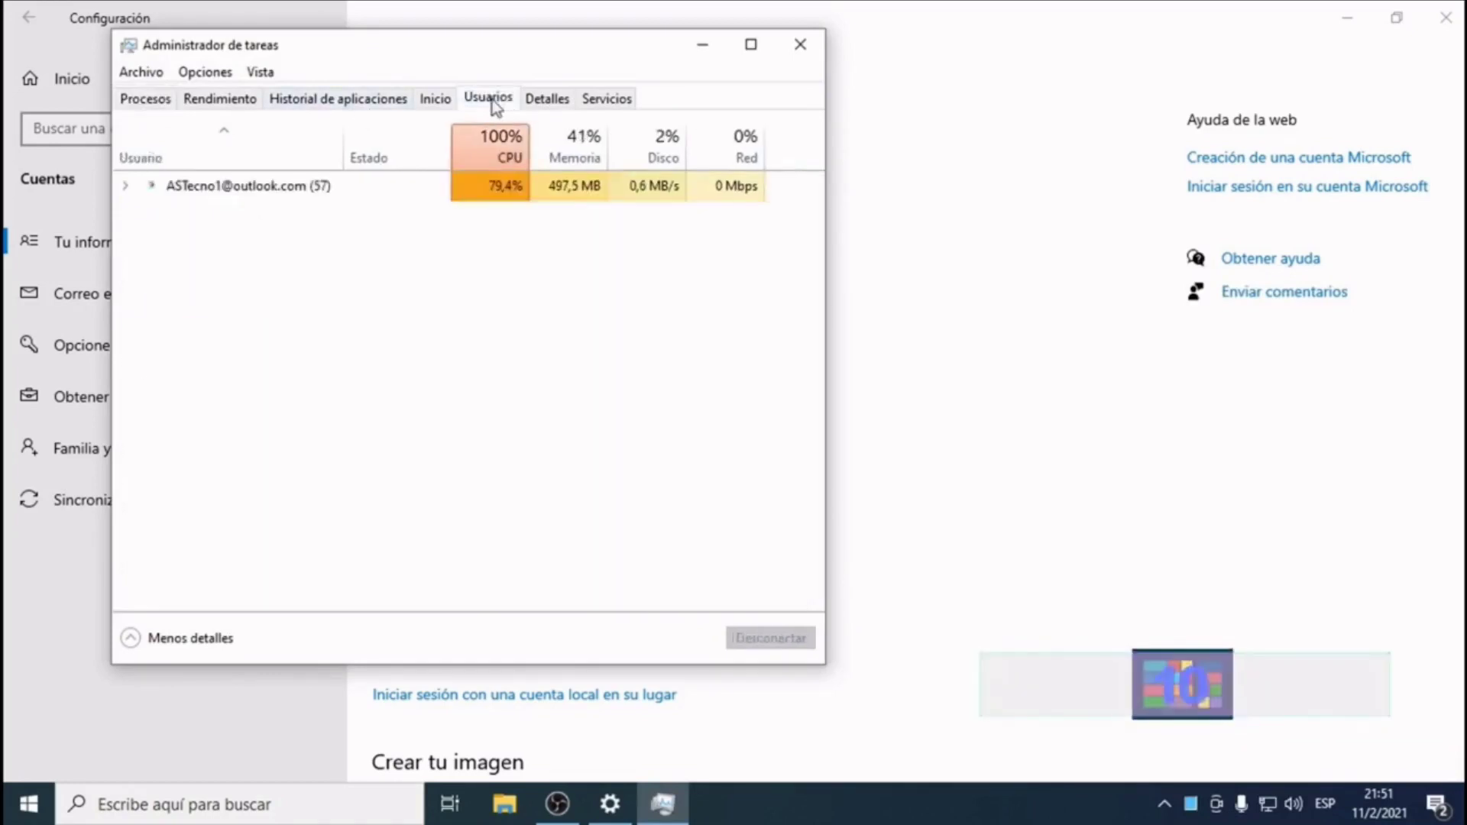
{"action": "right_click", "coordinate": [204, 193]}
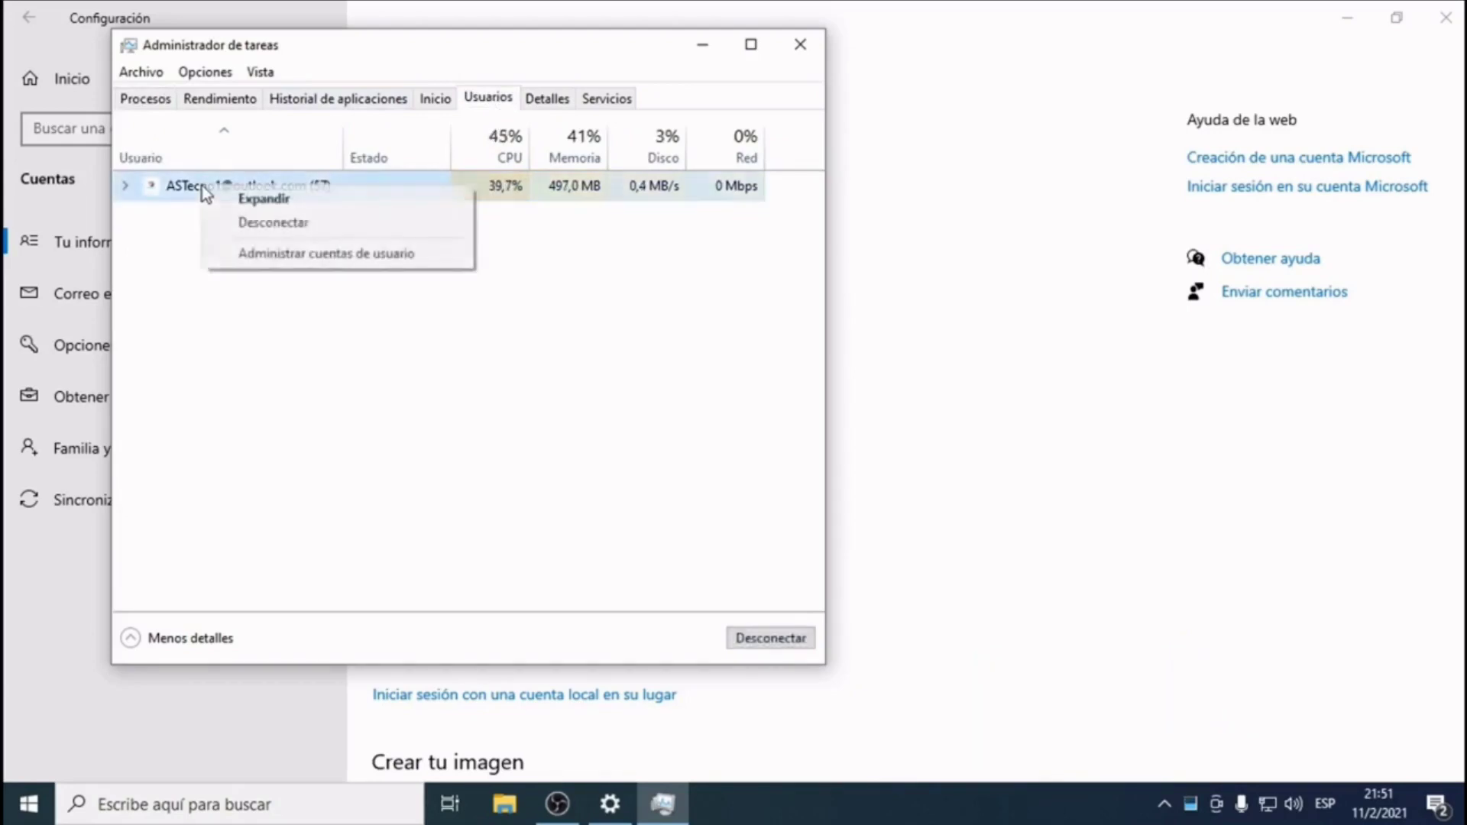
{"action": "left_click", "coordinate": [310, 256]}
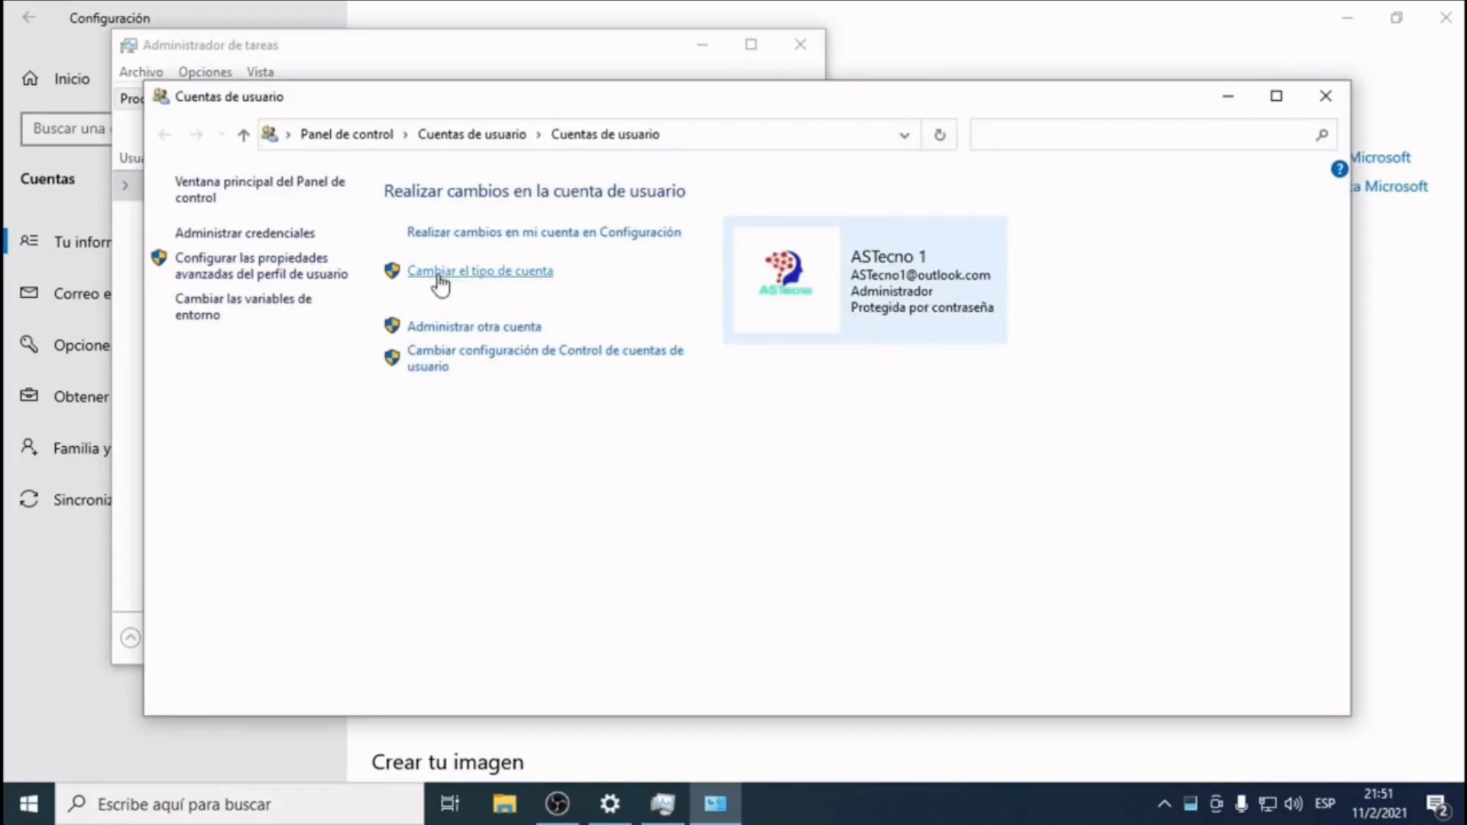
Change the Microsoft account to Estándar, then close Cuentas de usuario and Task Manager
{"action": "left_click", "coordinate": [439, 276]}
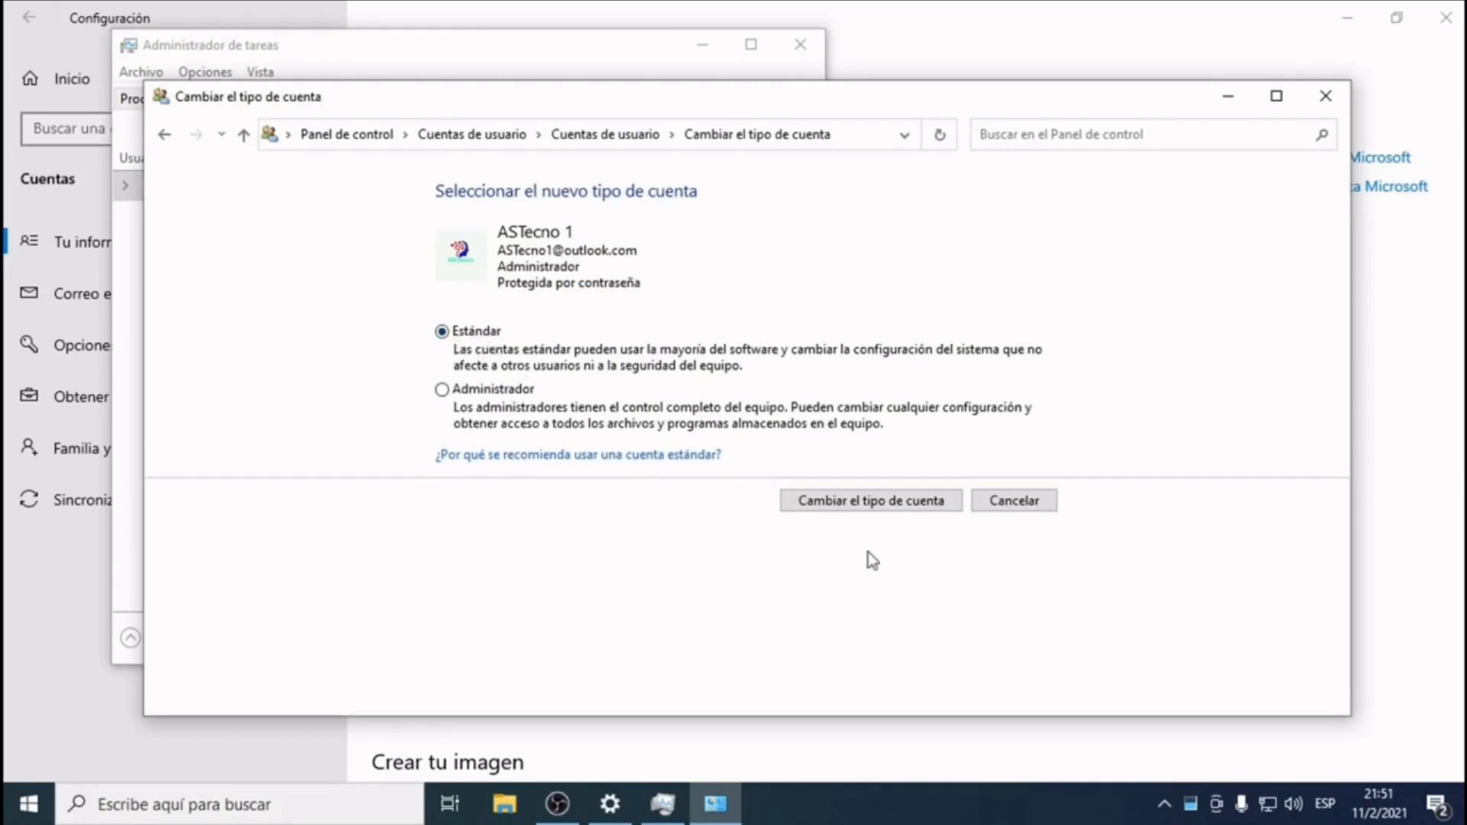
{"action": "left_click", "coordinate": [852, 502]}
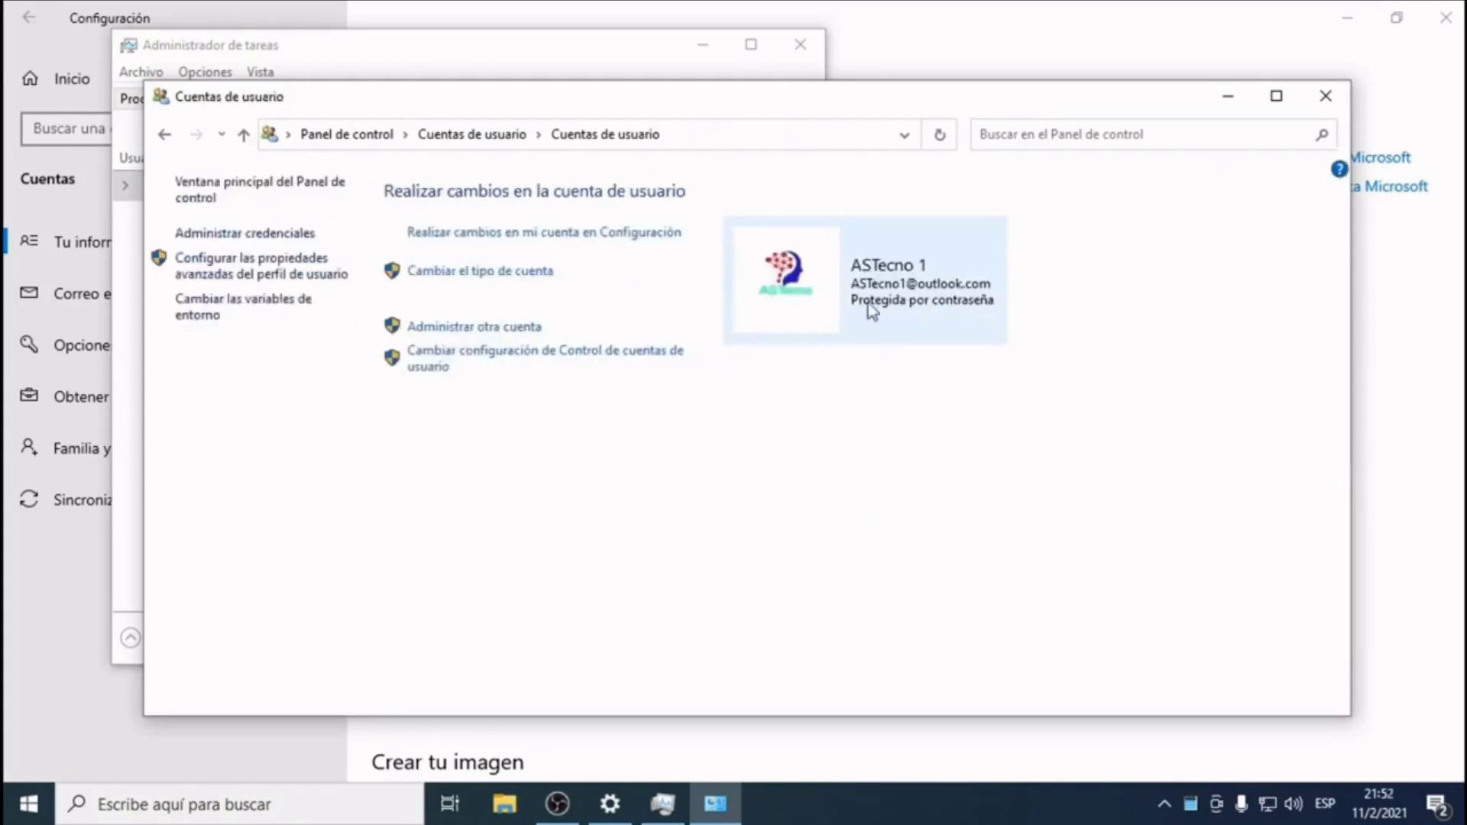
{"action": "left_click", "coordinate": [1327, 97]}
{"action": "left_click", "coordinate": [800, 46]}
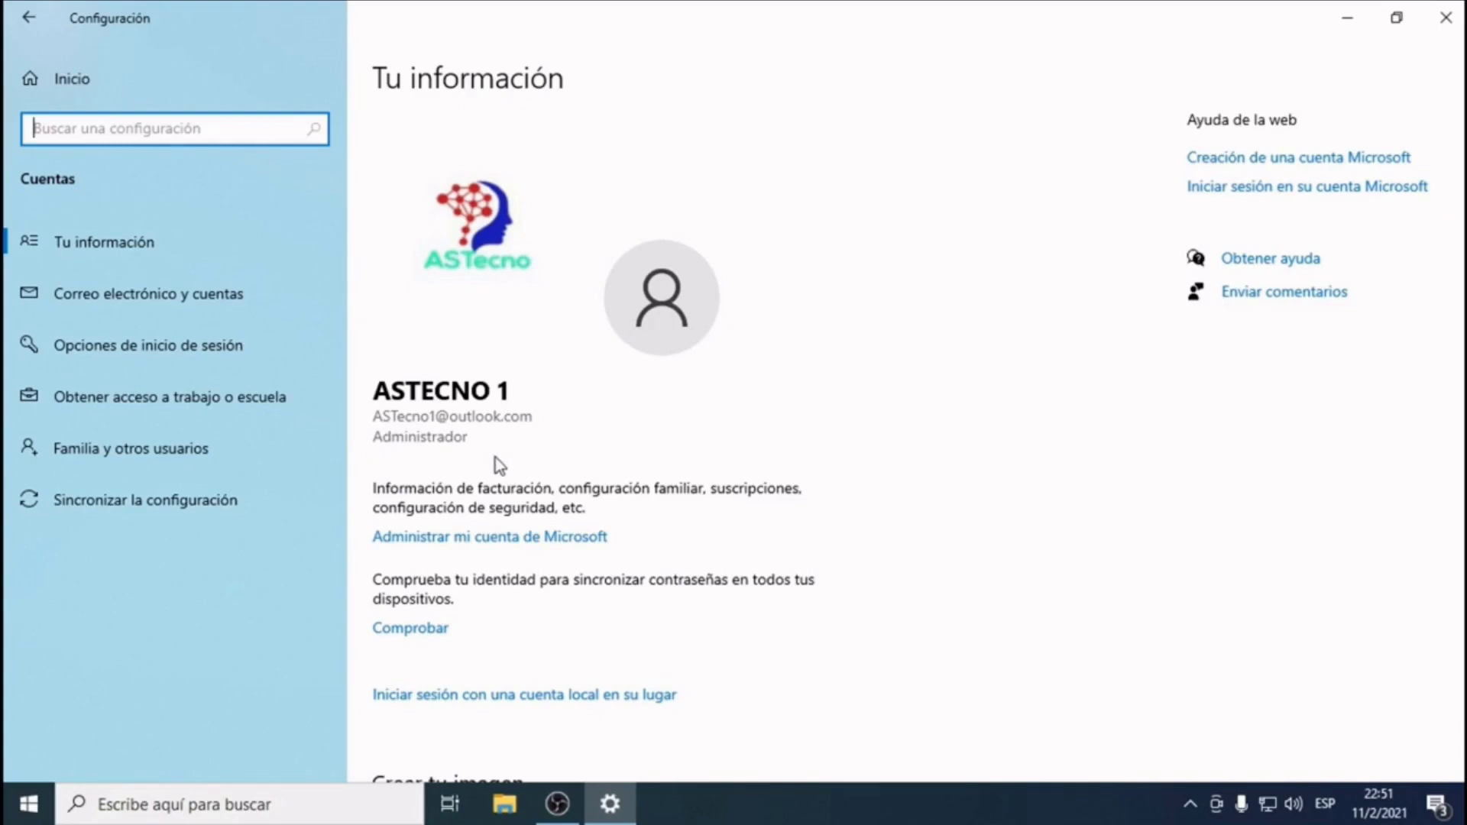
Close Settings, sign out of the main account, and sign in as the other local user
{"action": "left_click", "coordinate": [1445, 16]}
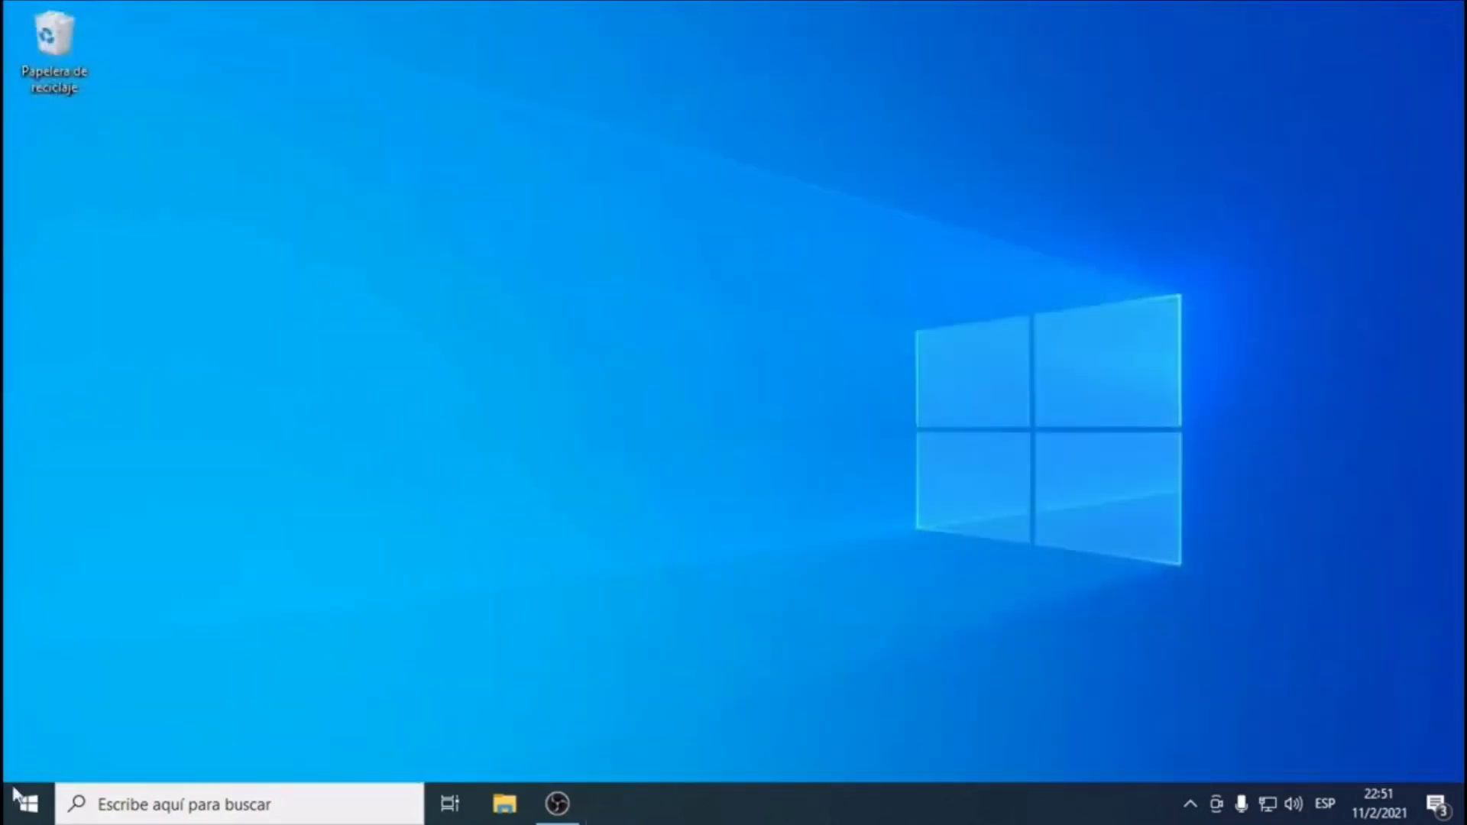
{"action": "left_click", "coordinate": [23, 800]}
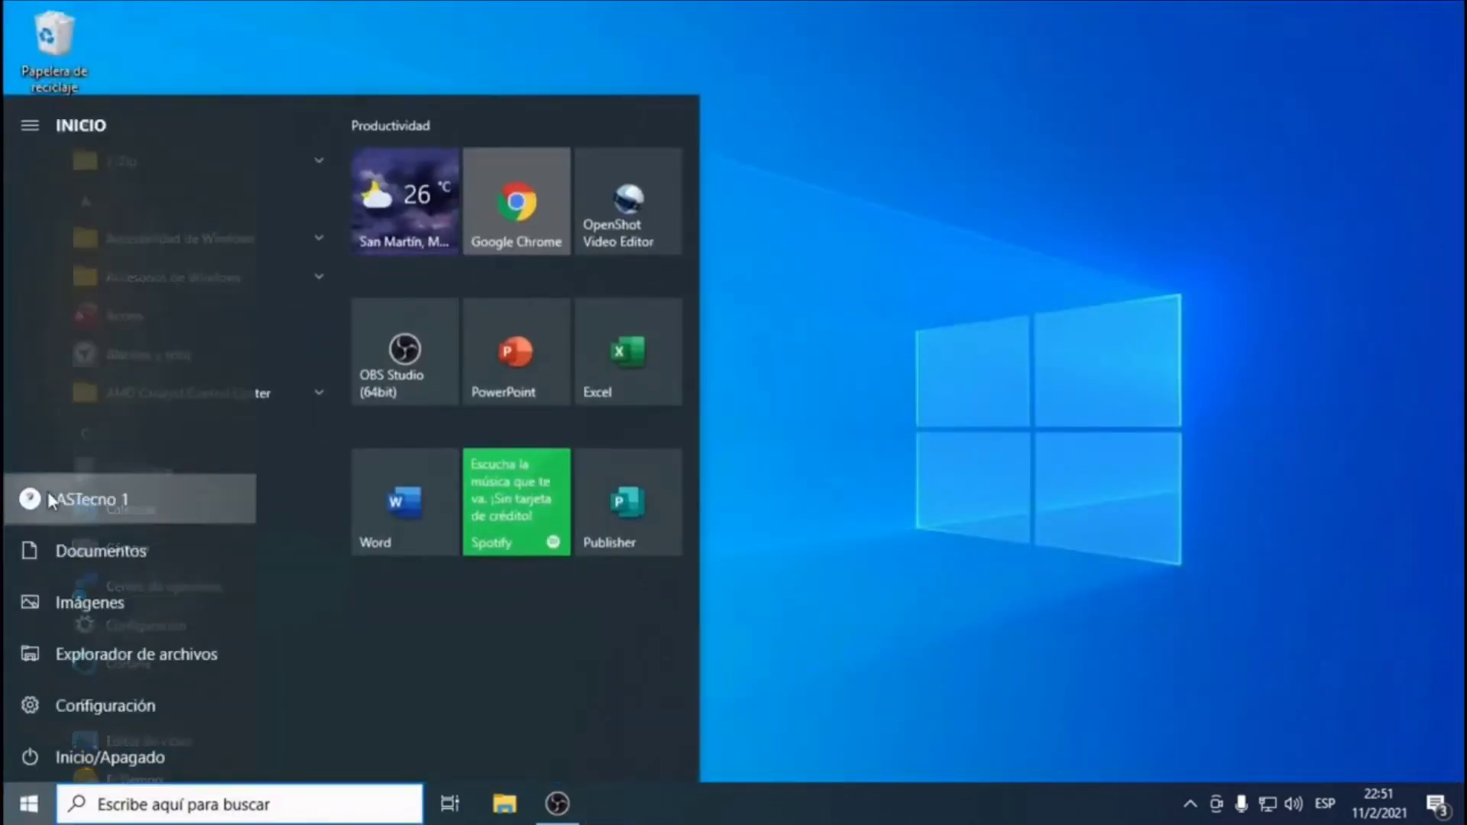
{"action": "left_click", "coordinate": [50, 501]}
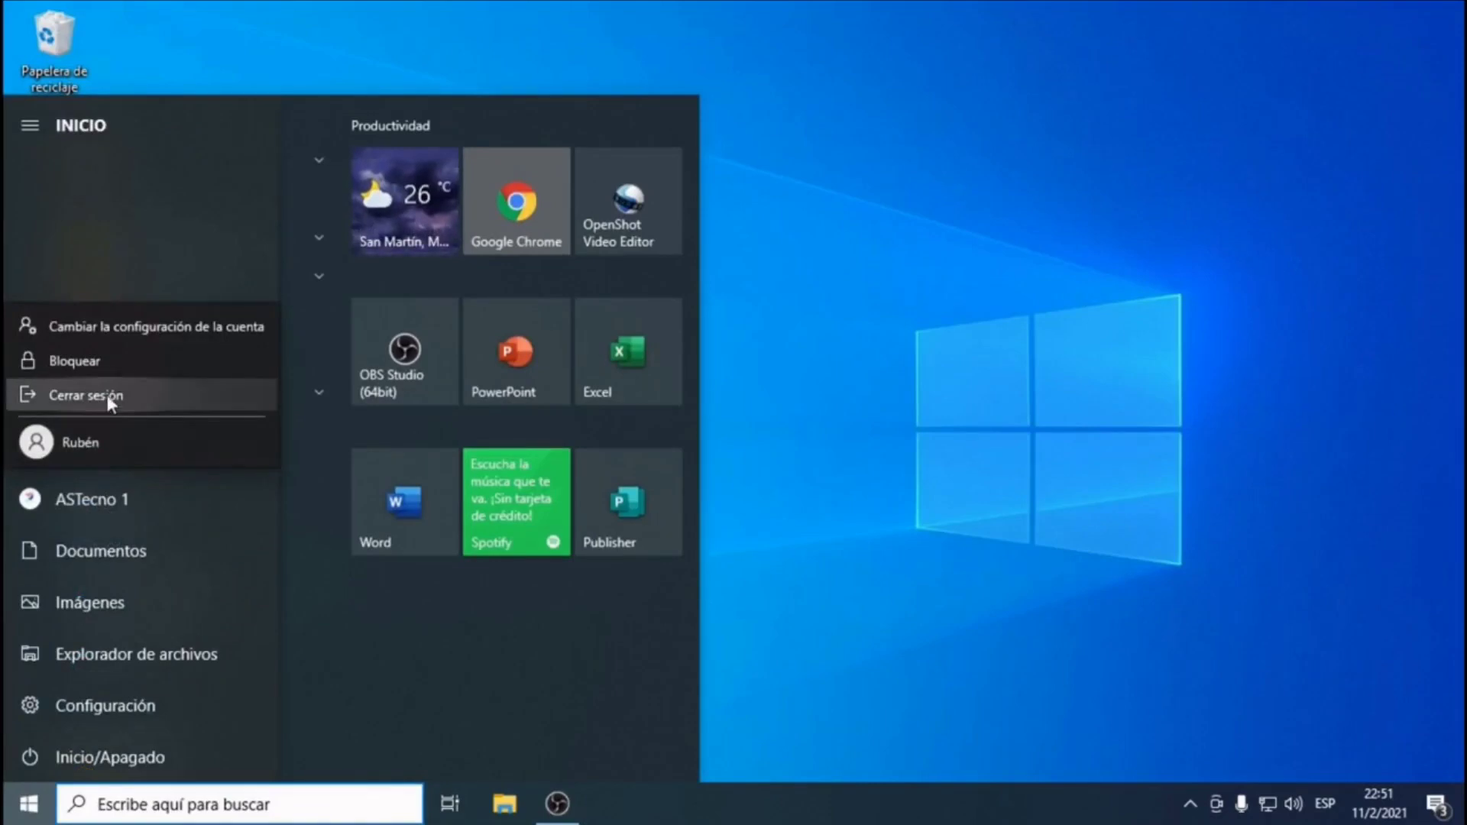
{"action": "left_click", "coordinate": [107, 395]}
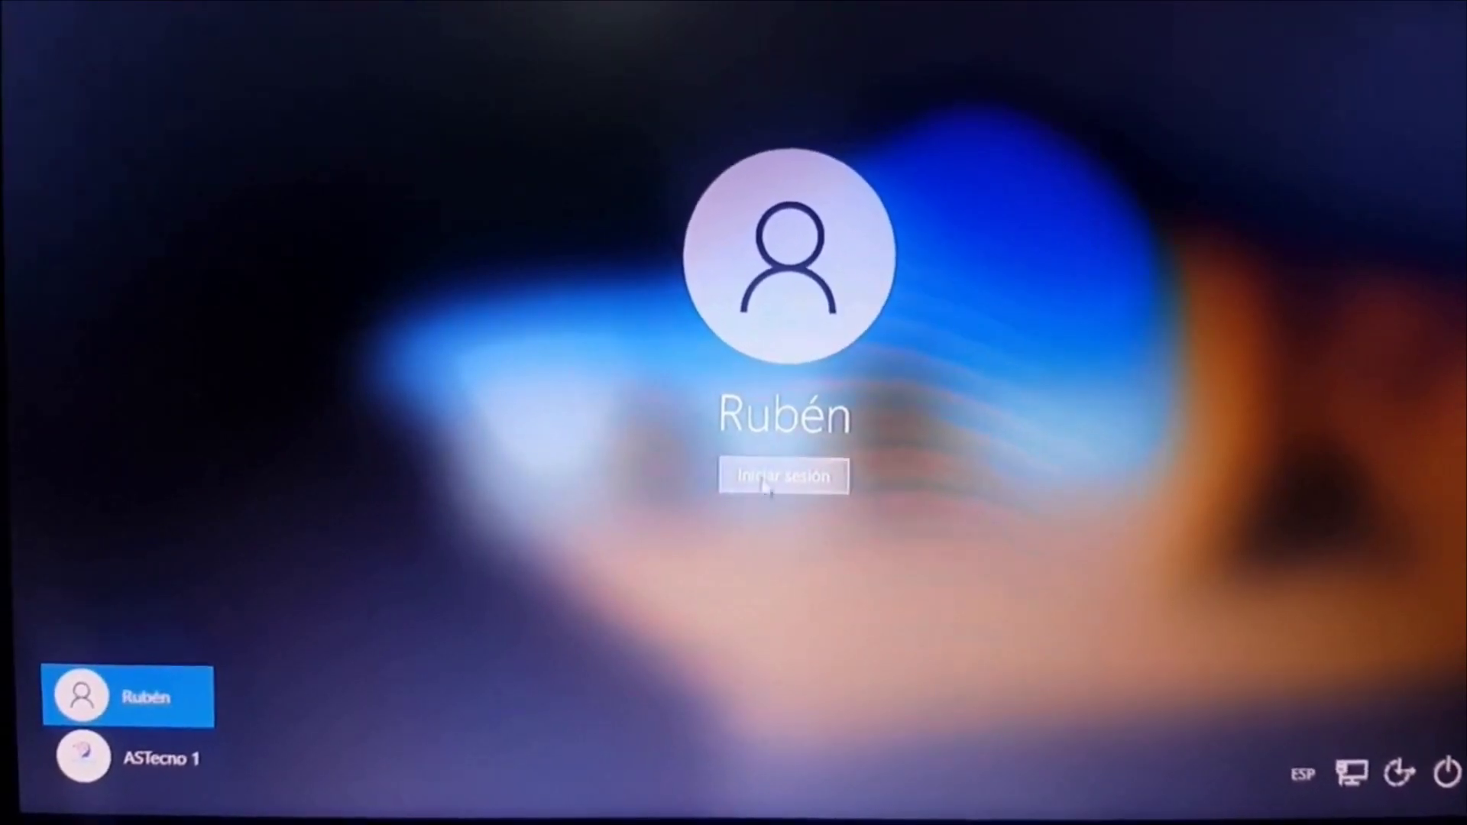
{"action": "left_click", "coordinate": [792, 479]}
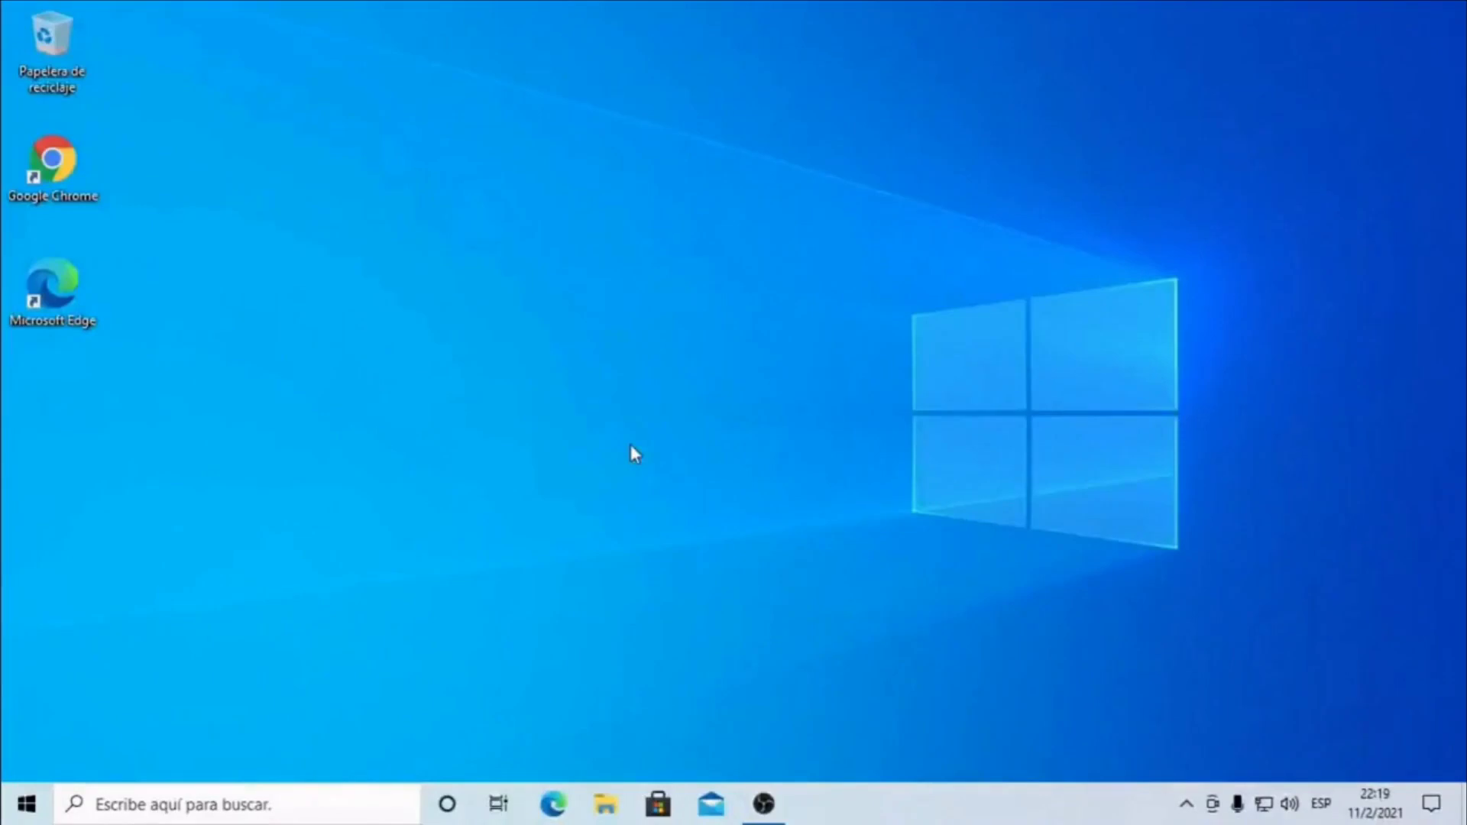
{"action": "left_click", "coordinate": [29, 804]}
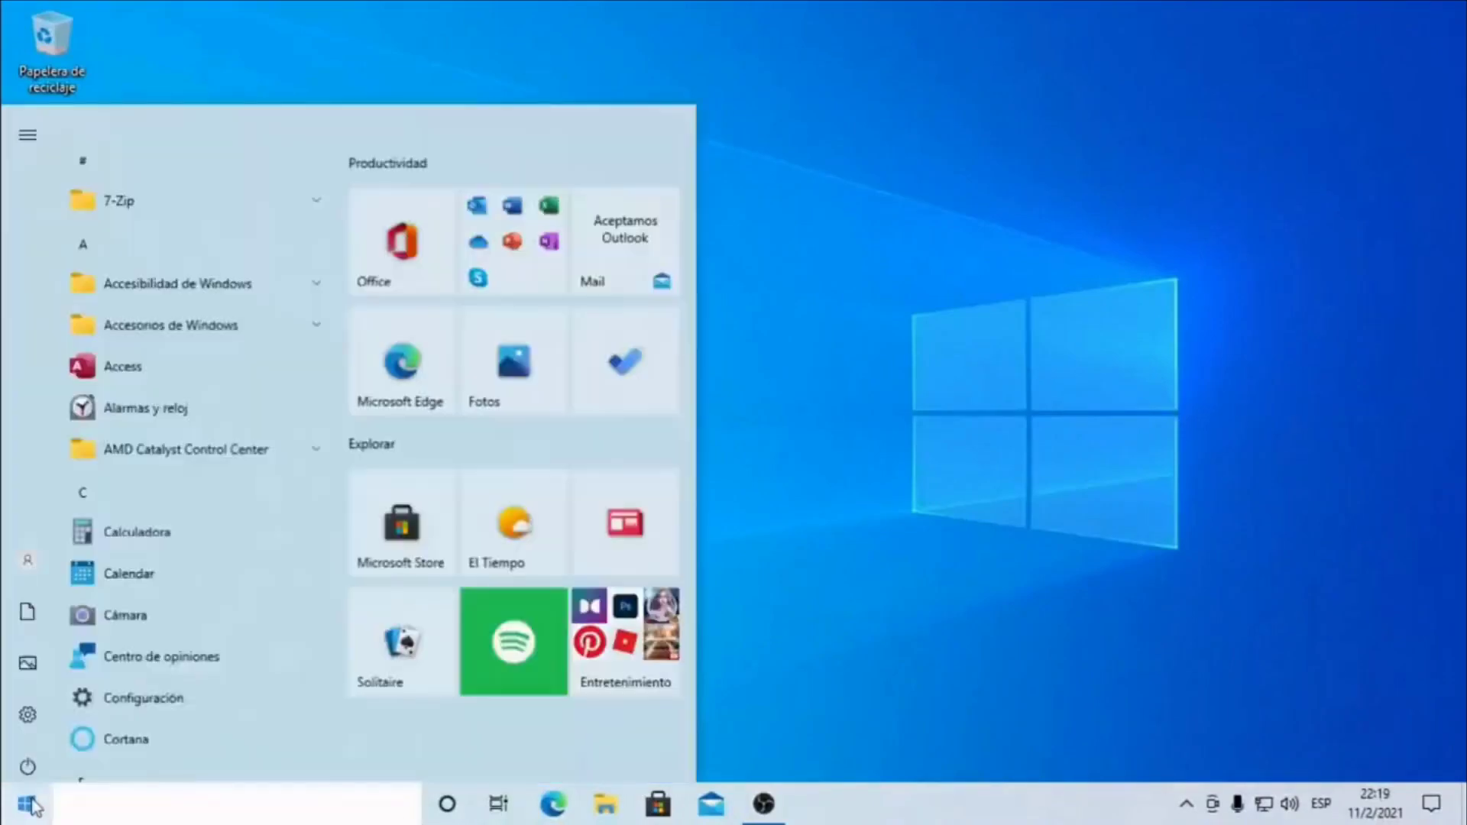
{"action": "left_click", "coordinate": [42, 696]}
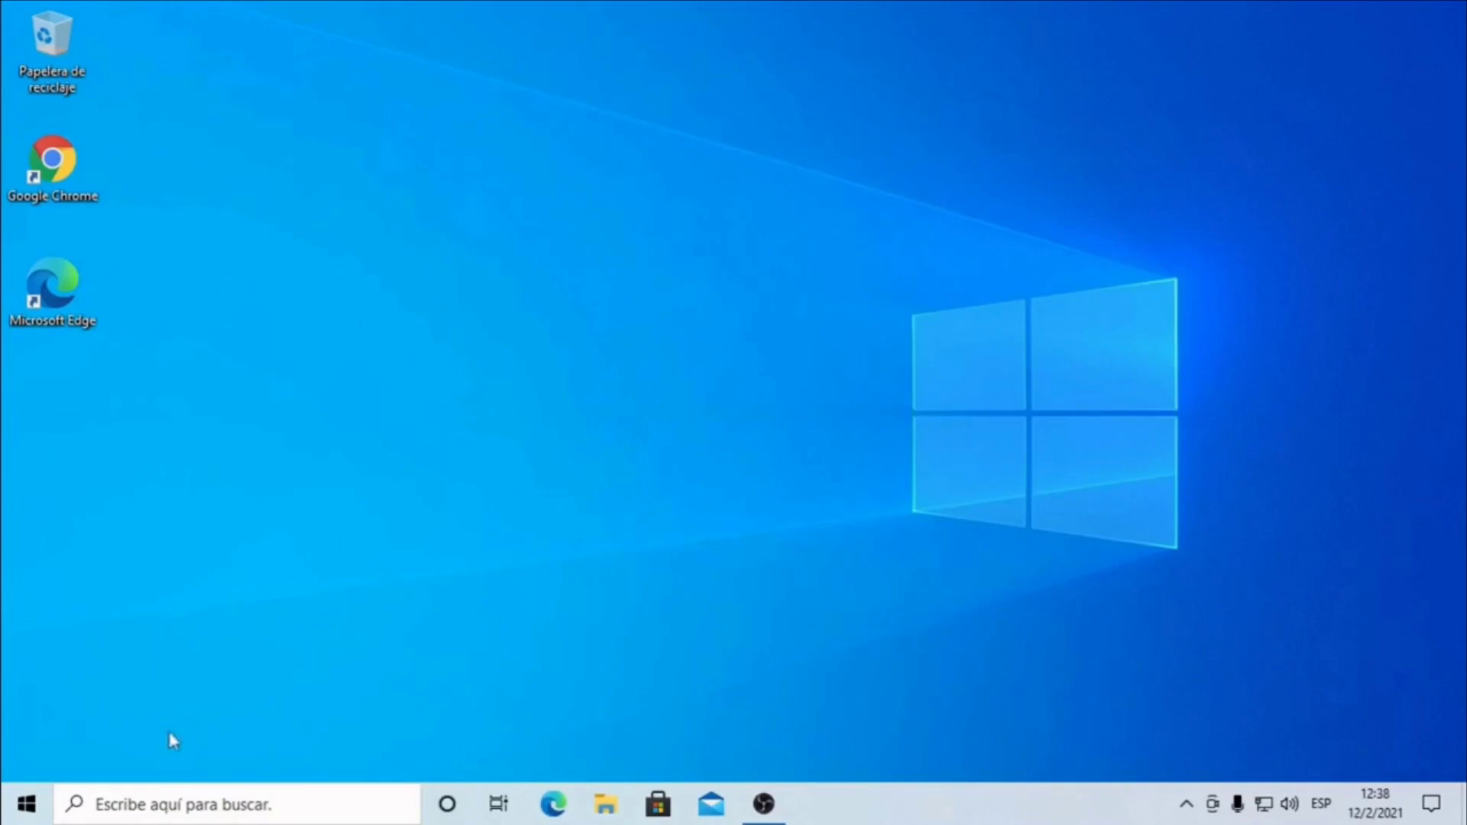
Switch from the local user's session to ASTecno 1 and enter its PIN
{"action": "left_click", "coordinate": [25, 806]}
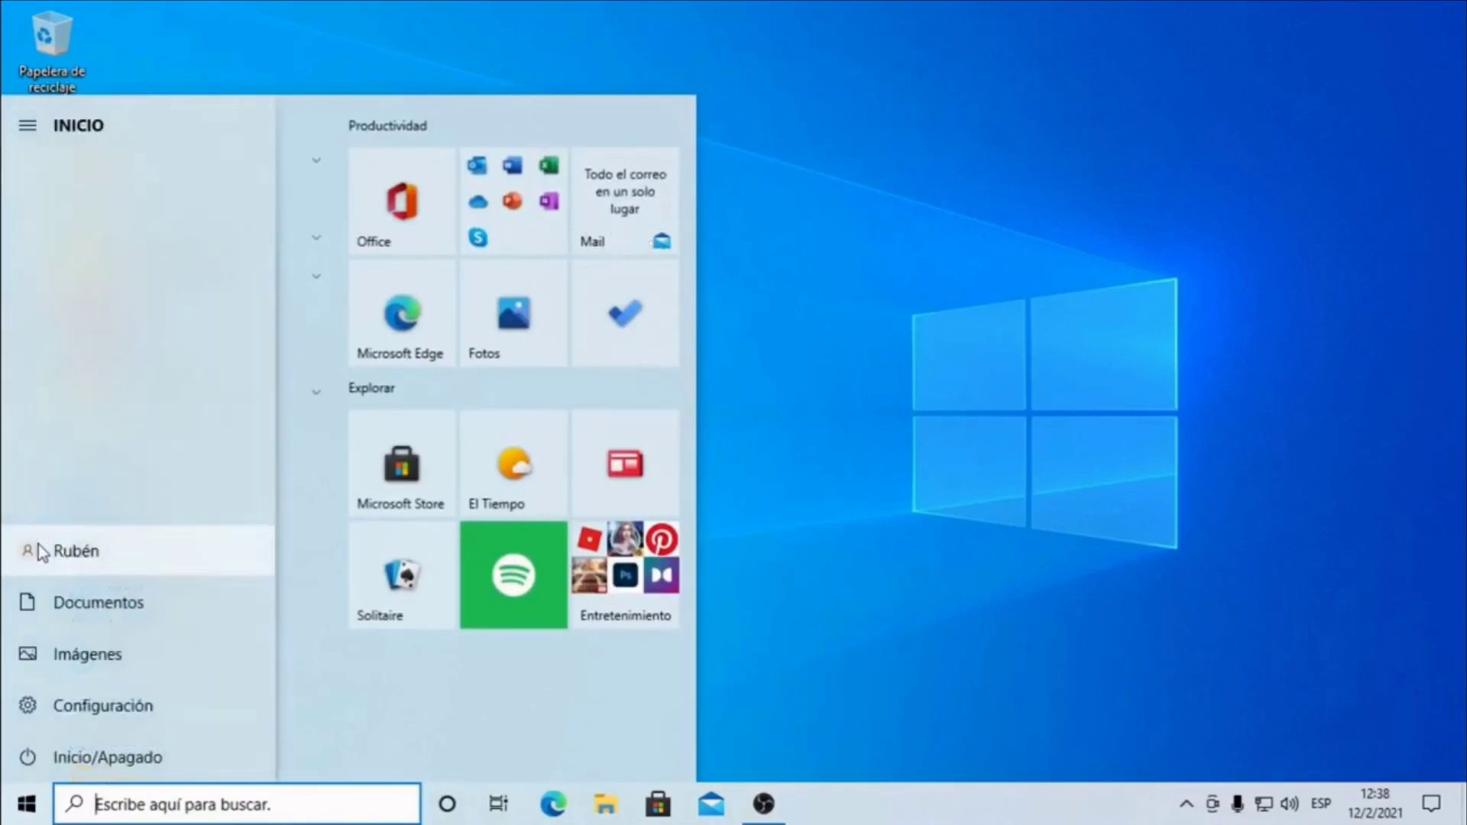
{"action": "left_click", "coordinate": [38, 550]}
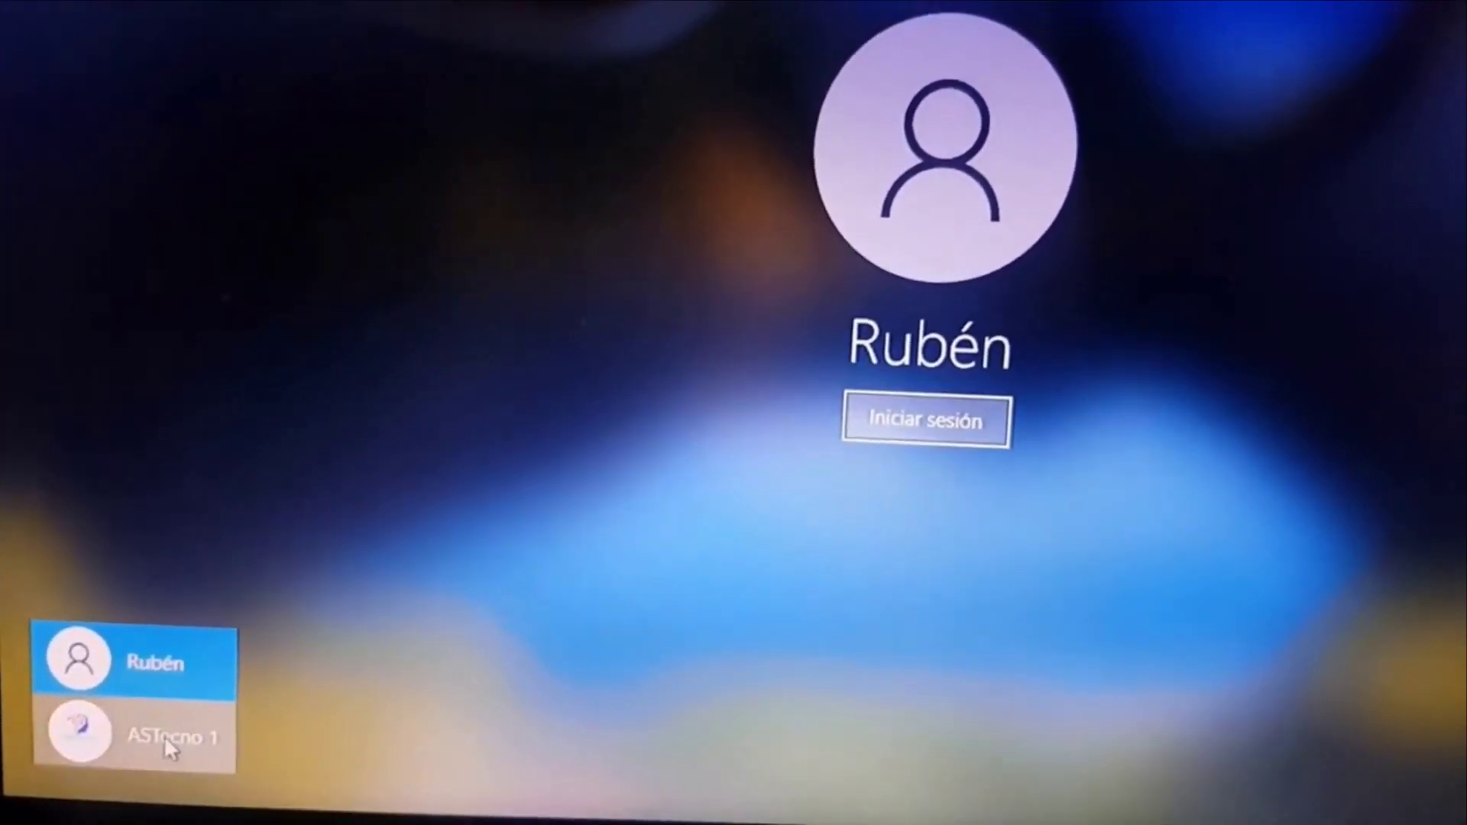
{"action": "left_click", "coordinate": [159, 738]}
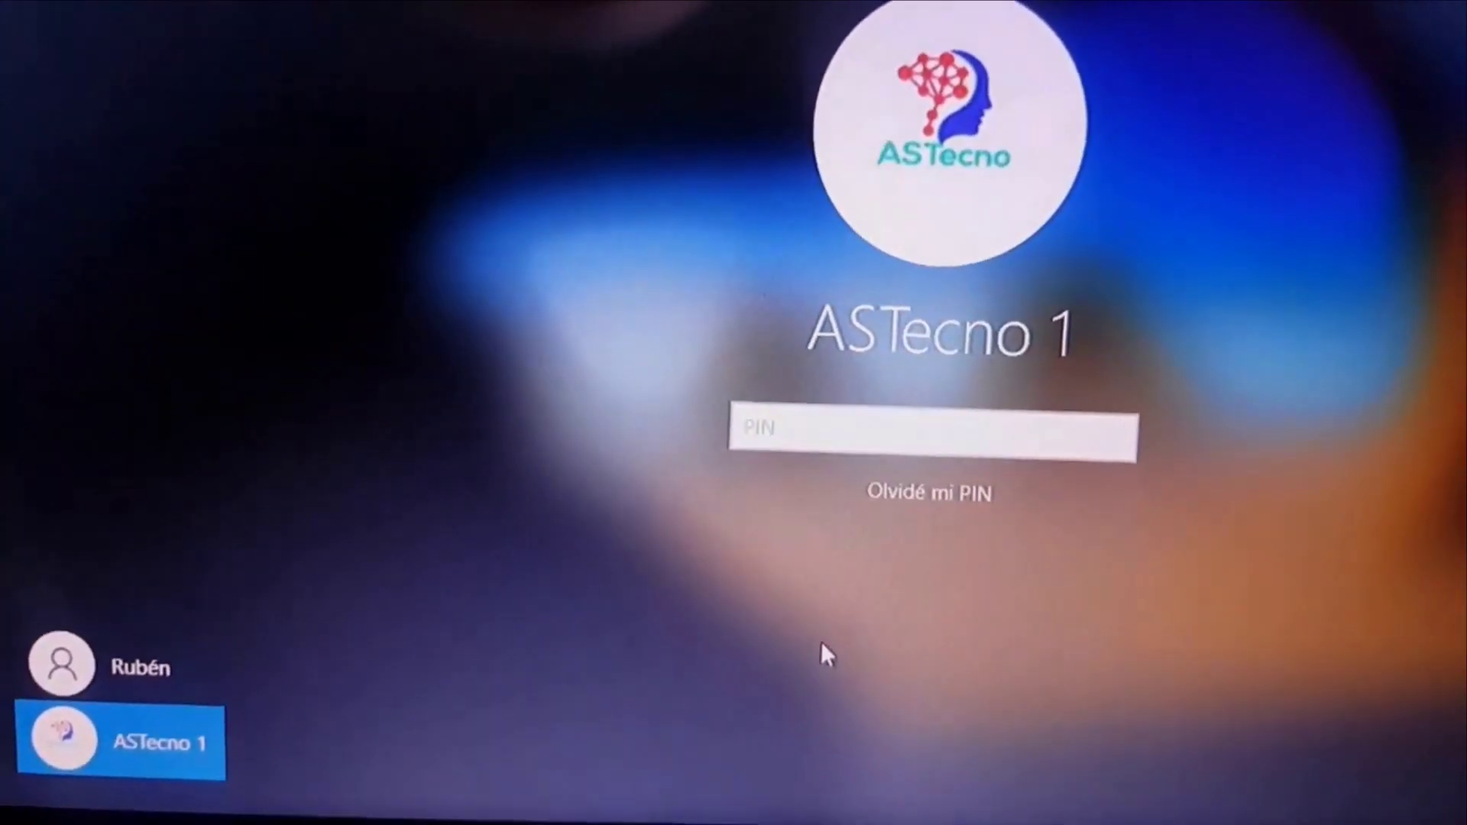
{"action": "type", "text": "1"}
{"action": "key", "text": "BackSpace"}
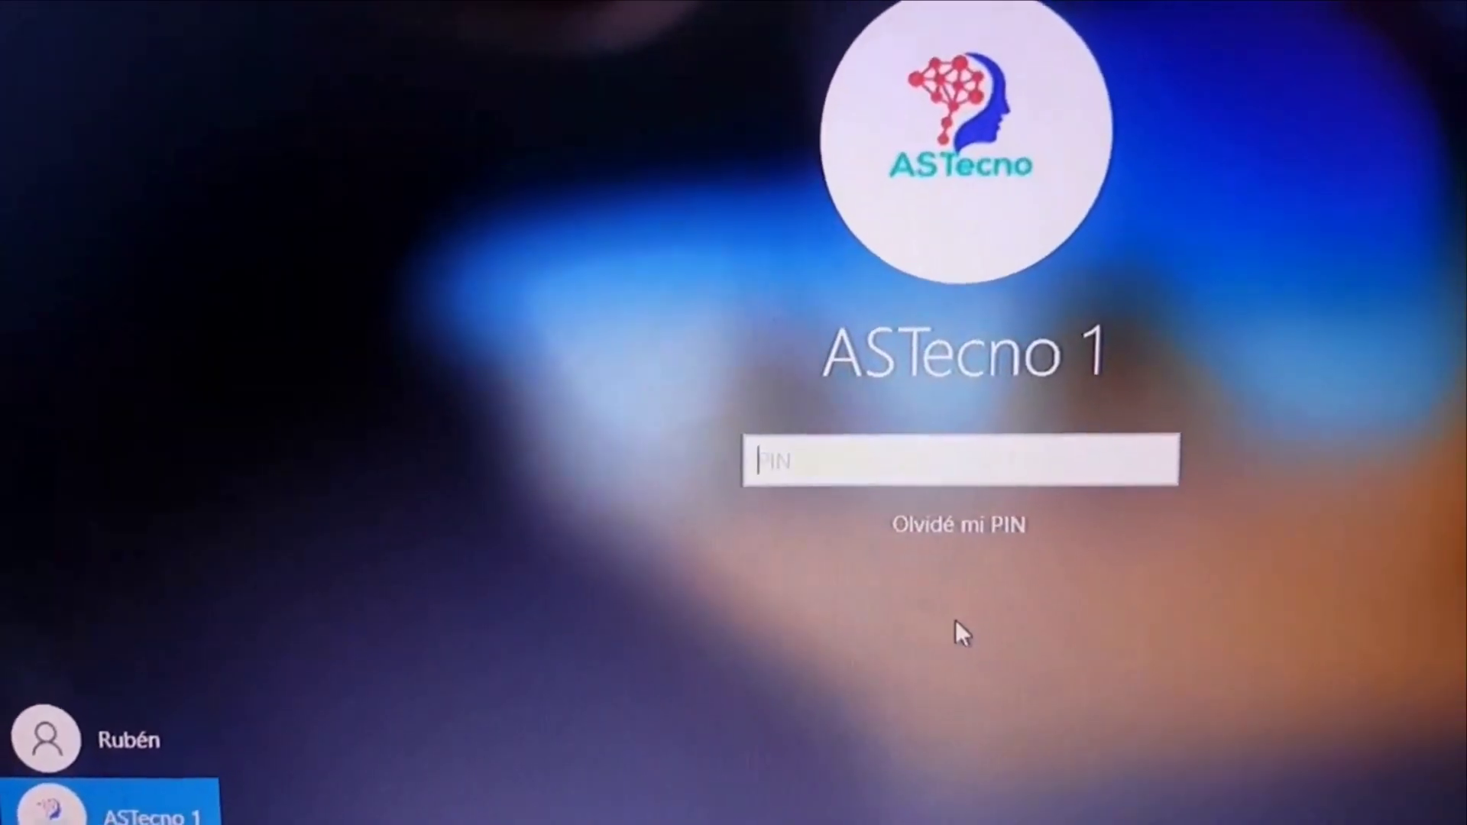
{"action": "type", "text": "123456"}
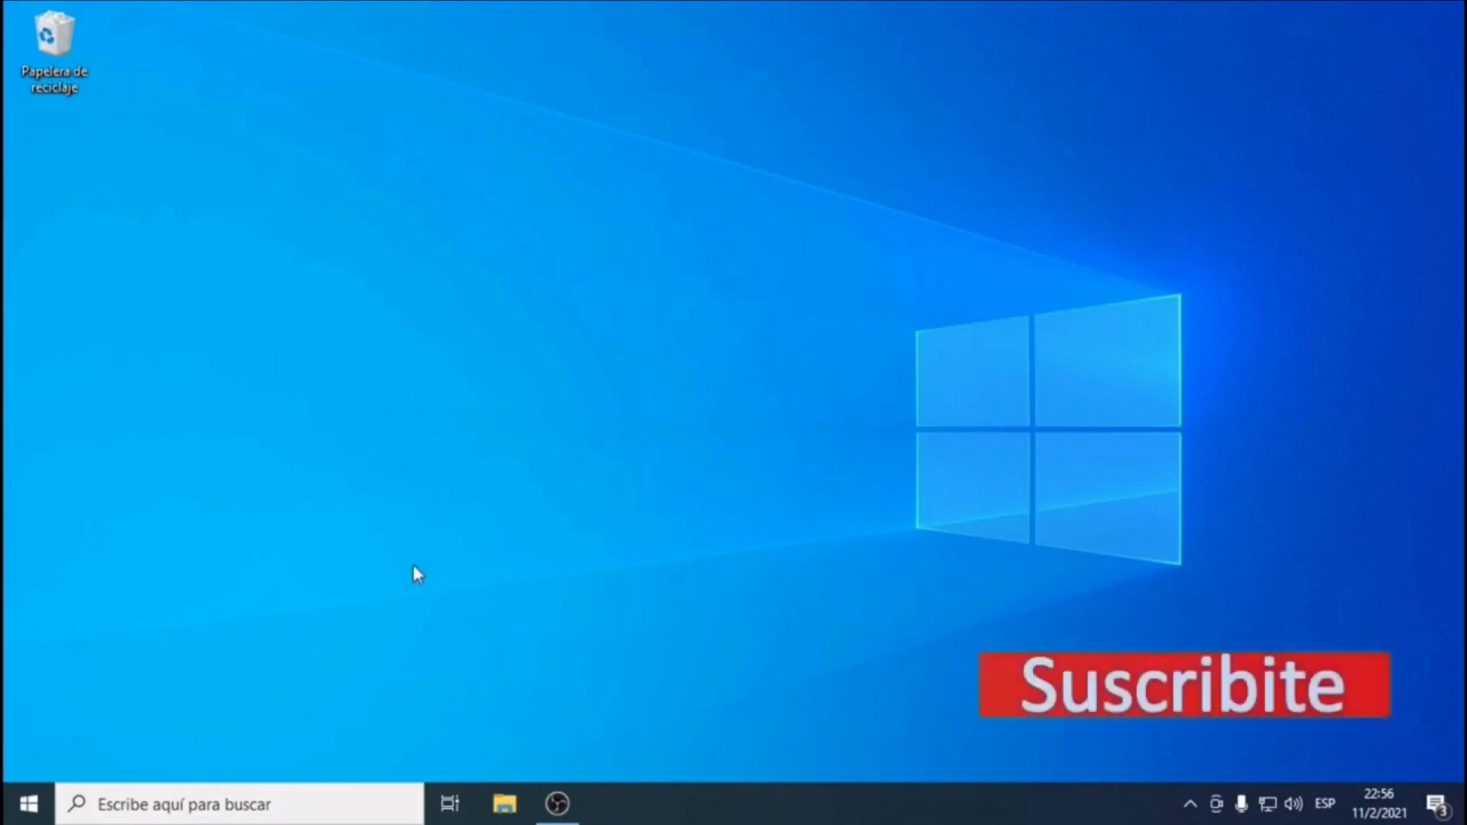
Open Configuración from Start and go to the Cuentas category
{"action": "left_click", "coordinate": [24, 805]}
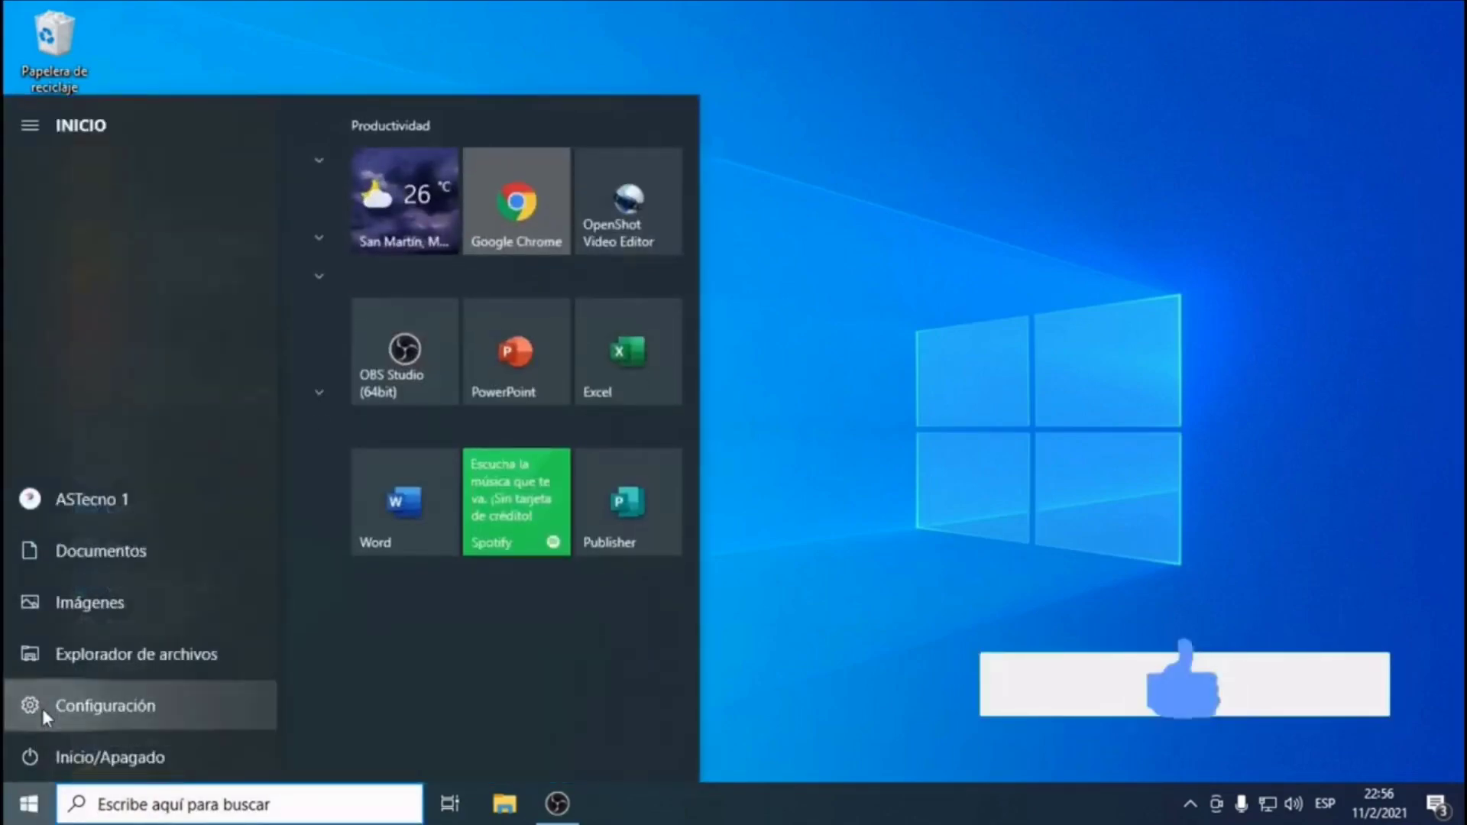
{"action": "left_click", "coordinate": [42, 709]}
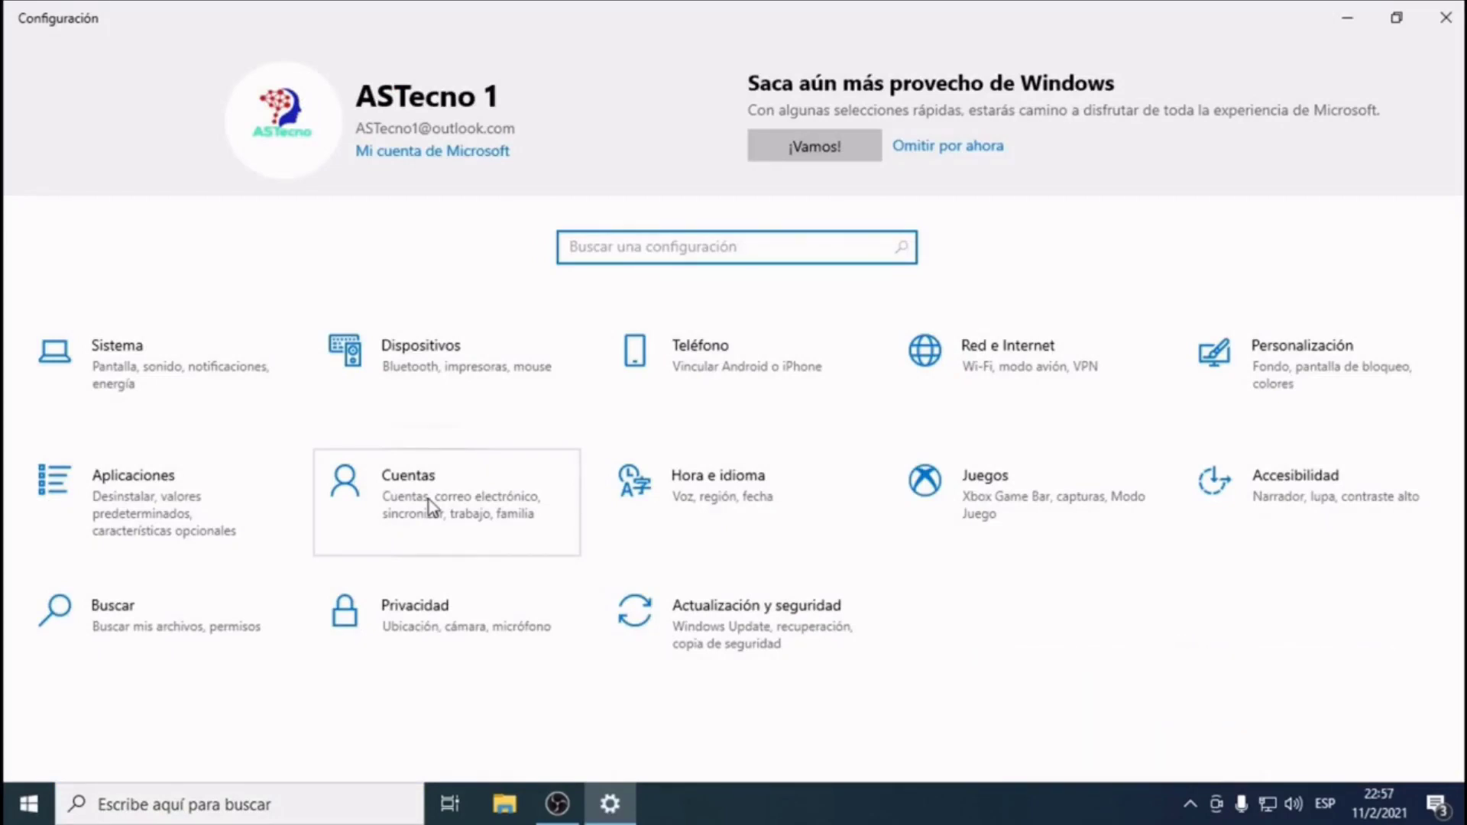
{"action": "left_click", "coordinate": [433, 507]}
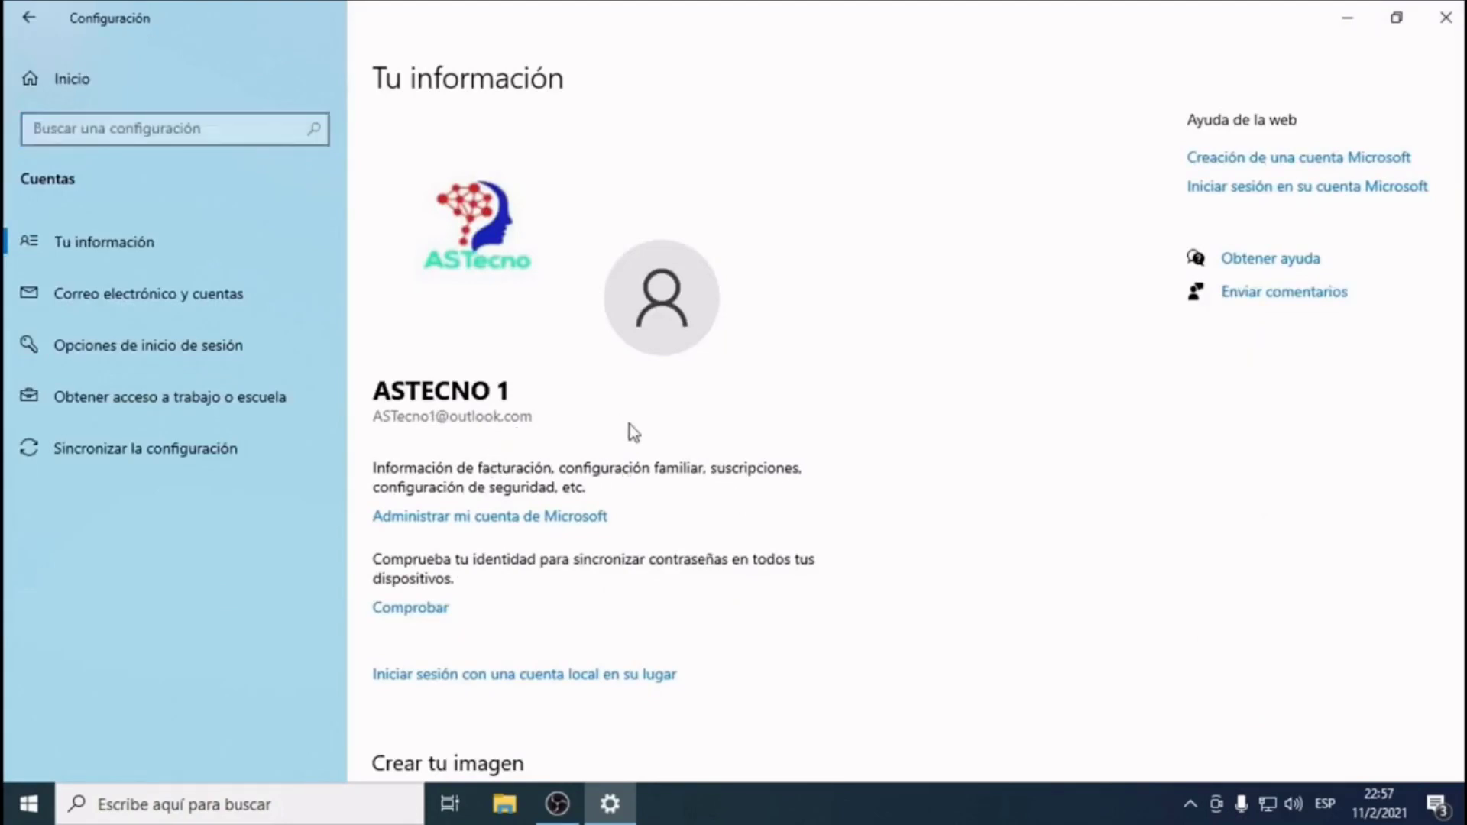
Launch Task Manager and open Administrar cuentas de usuario for ASTecno 1 from the Usuarios tab
{"action": "right_click", "coordinate": [1098, 800]}
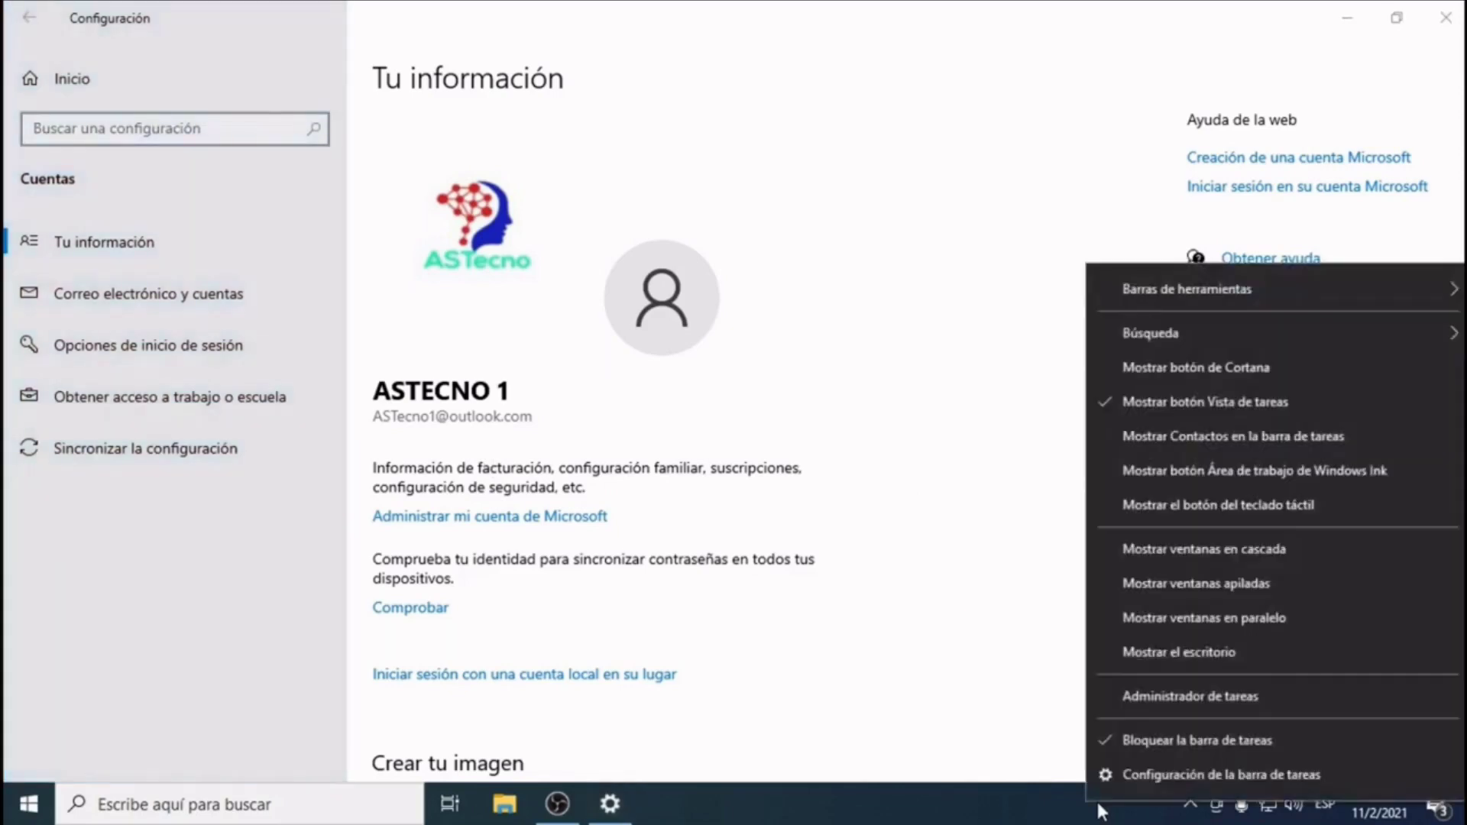
{"action": "left_click", "coordinate": [1131, 686]}
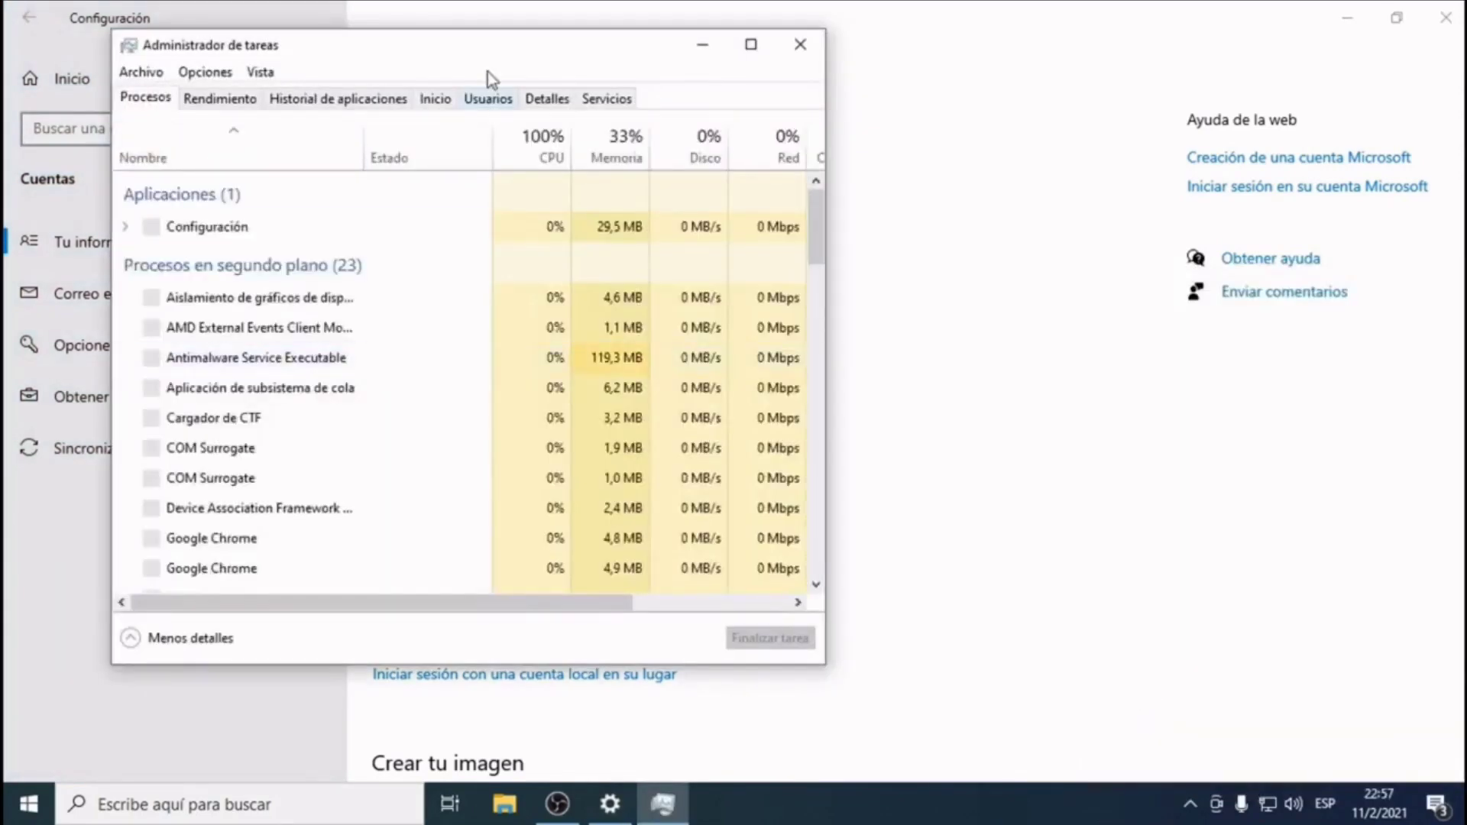
{"action": "left_click", "coordinate": [488, 98]}
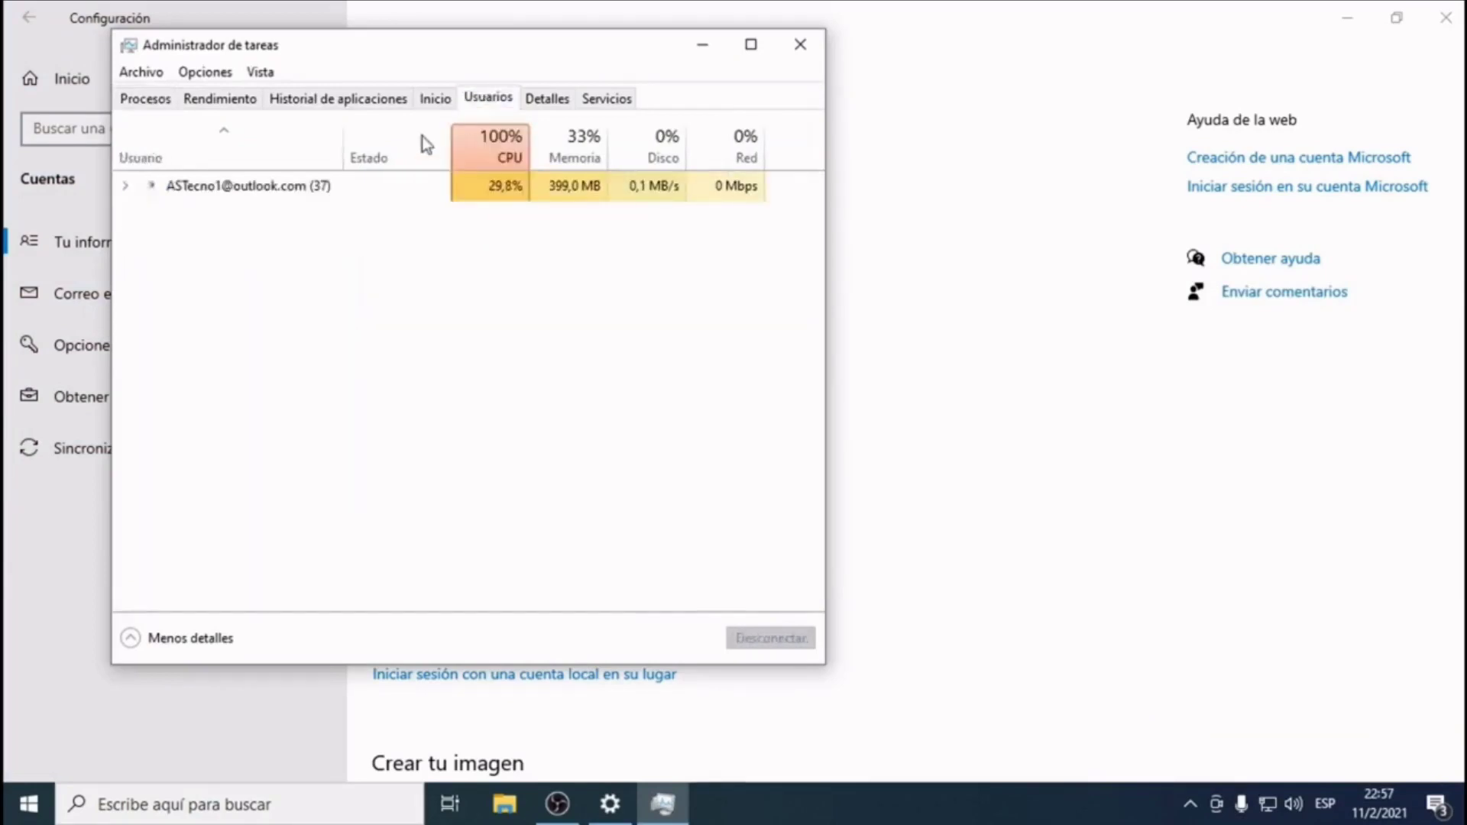
{"action": "left_click", "coordinate": [218, 189]}
{"action": "right_click", "coordinate": [215, 189]}
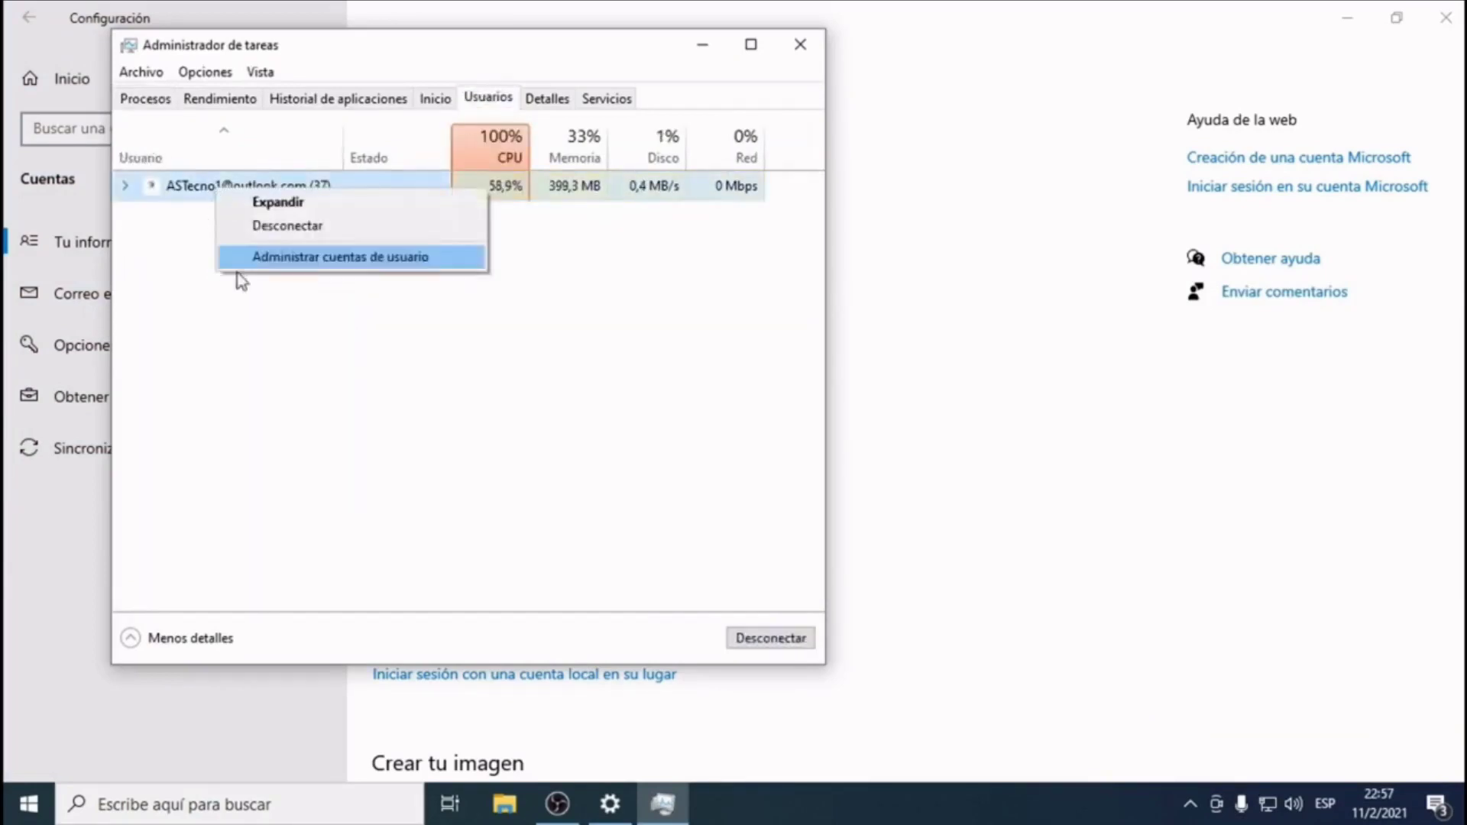
{"action": "left_click", "coordinate": [297, 260]}
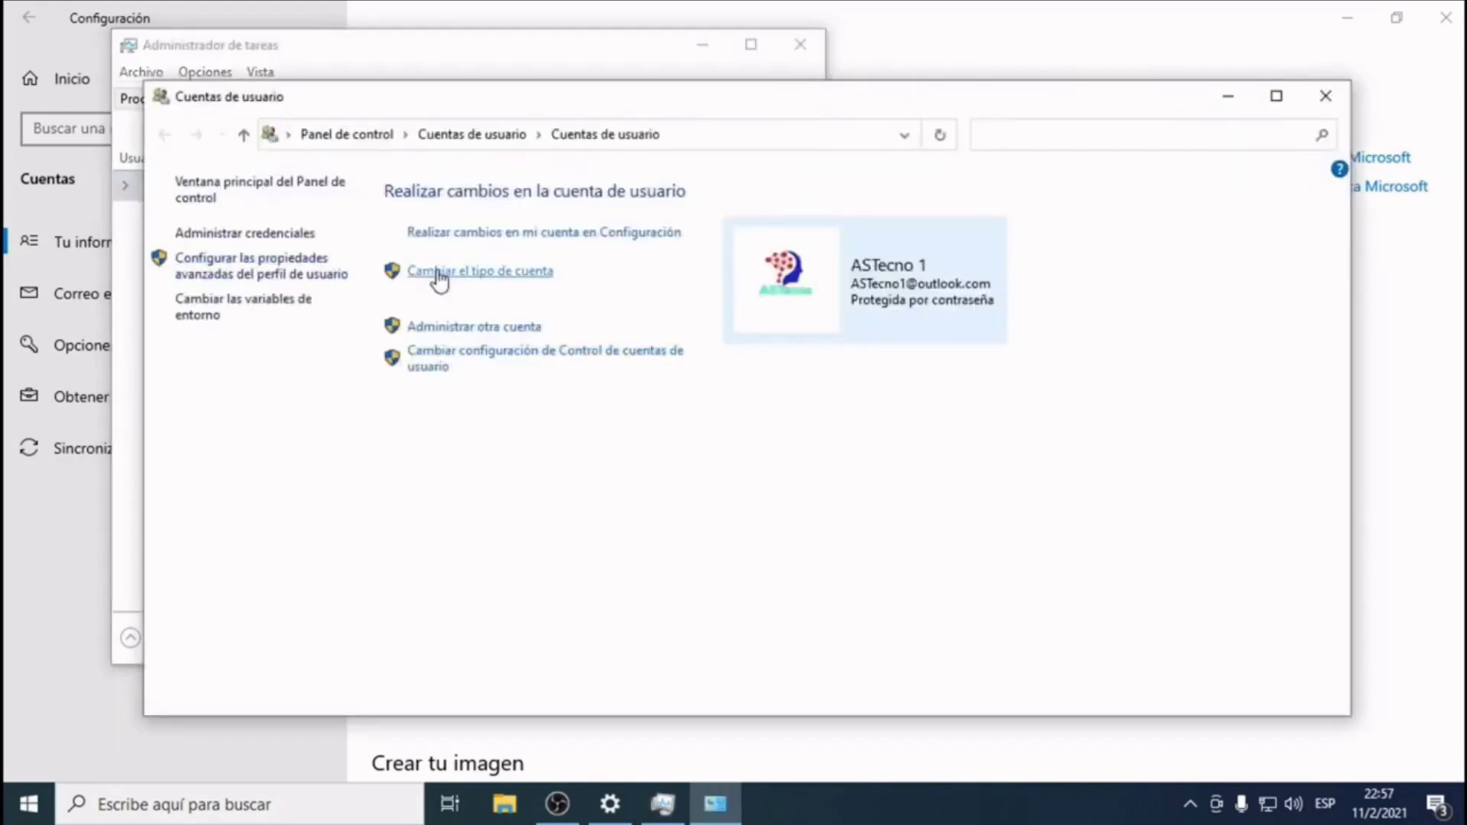
Change the ASTecno 1 account type back to Administrador and close Cuentas de usuario
{"action": "left_click", "coordinate": [430, 276]}
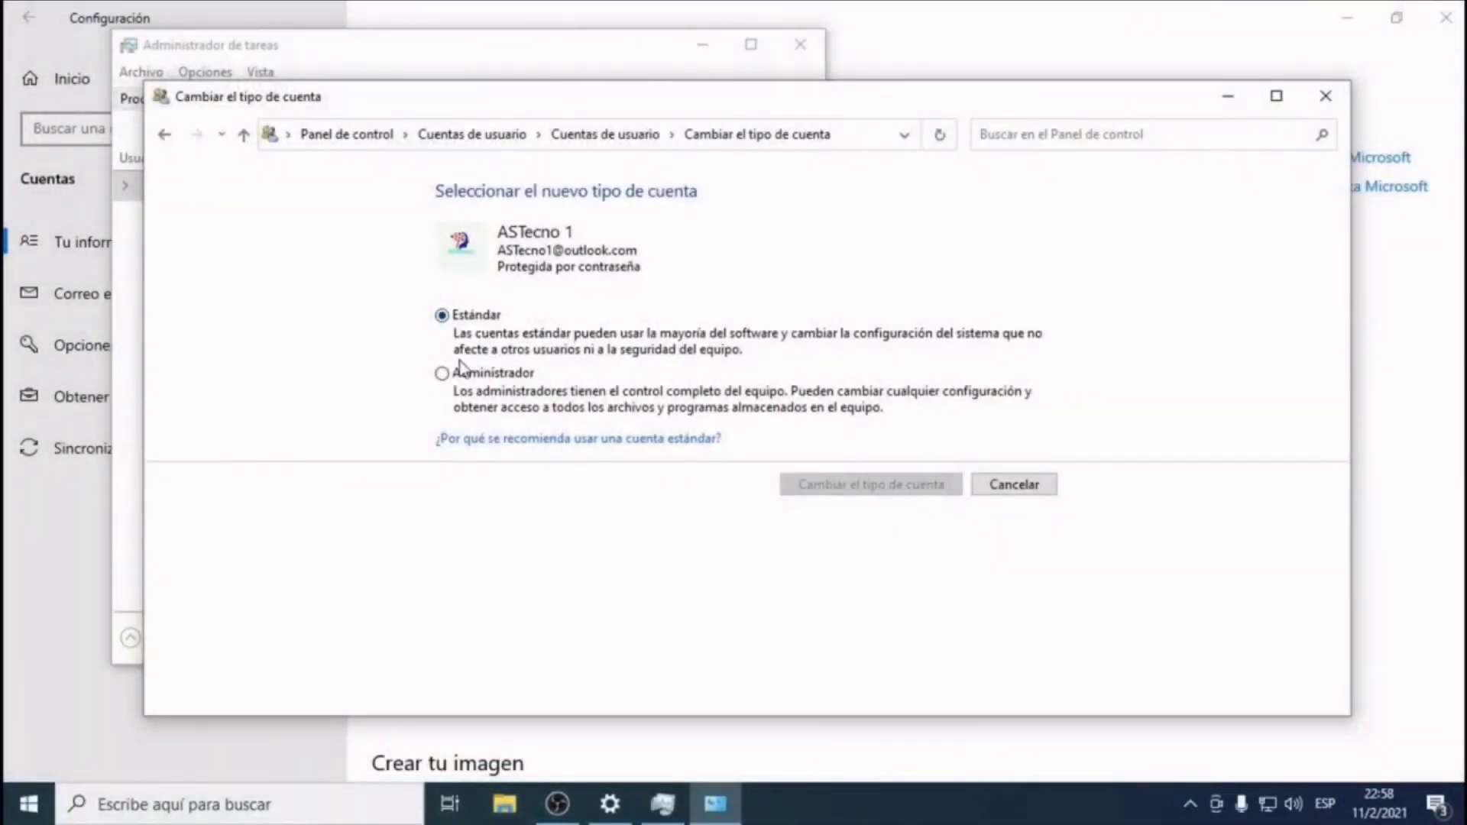
{"action": "left_click", "coordinate": [443, 374]}
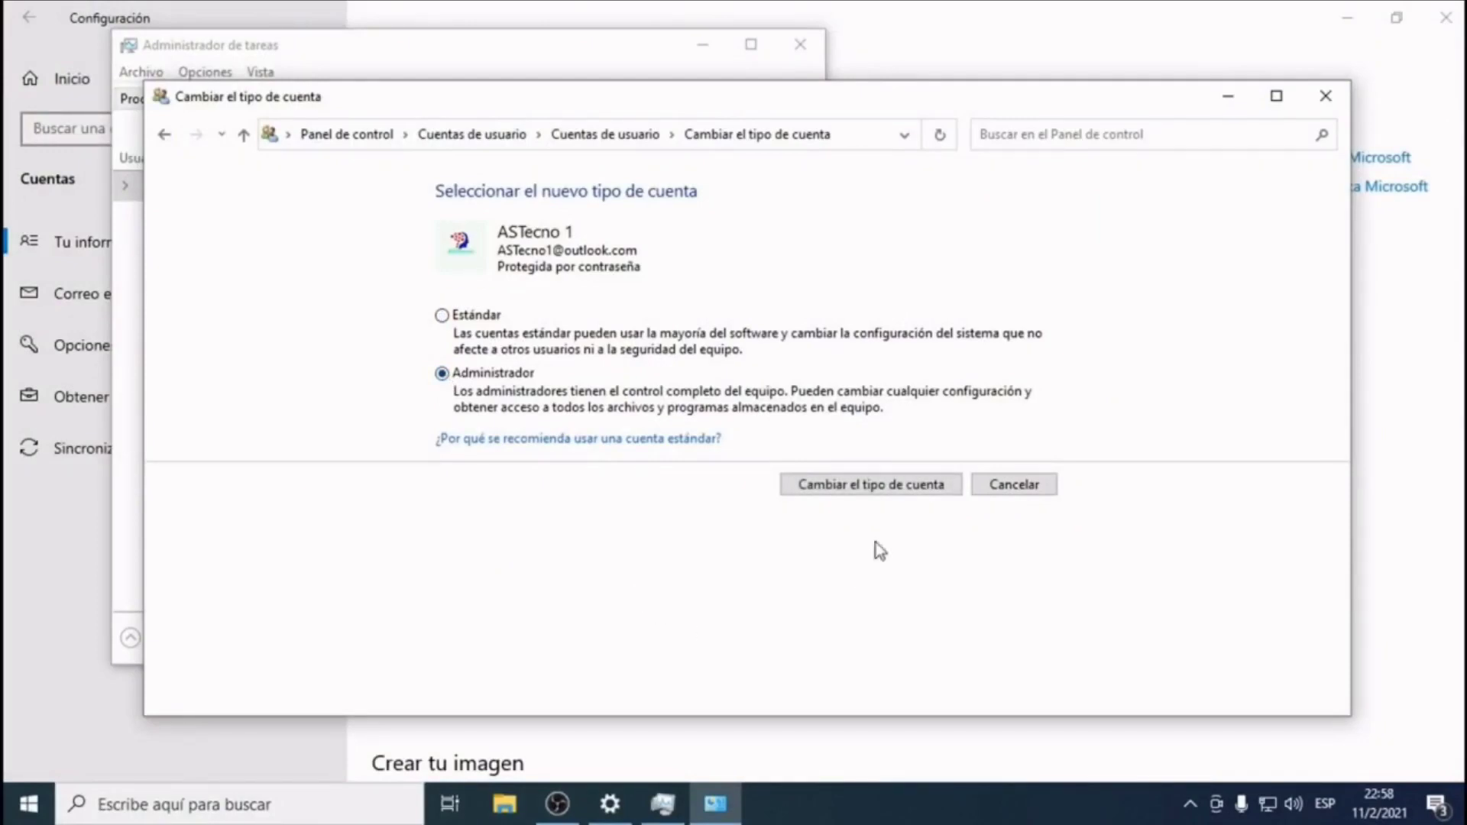
{"action": "left_click", "coordinate": [862, 490]}
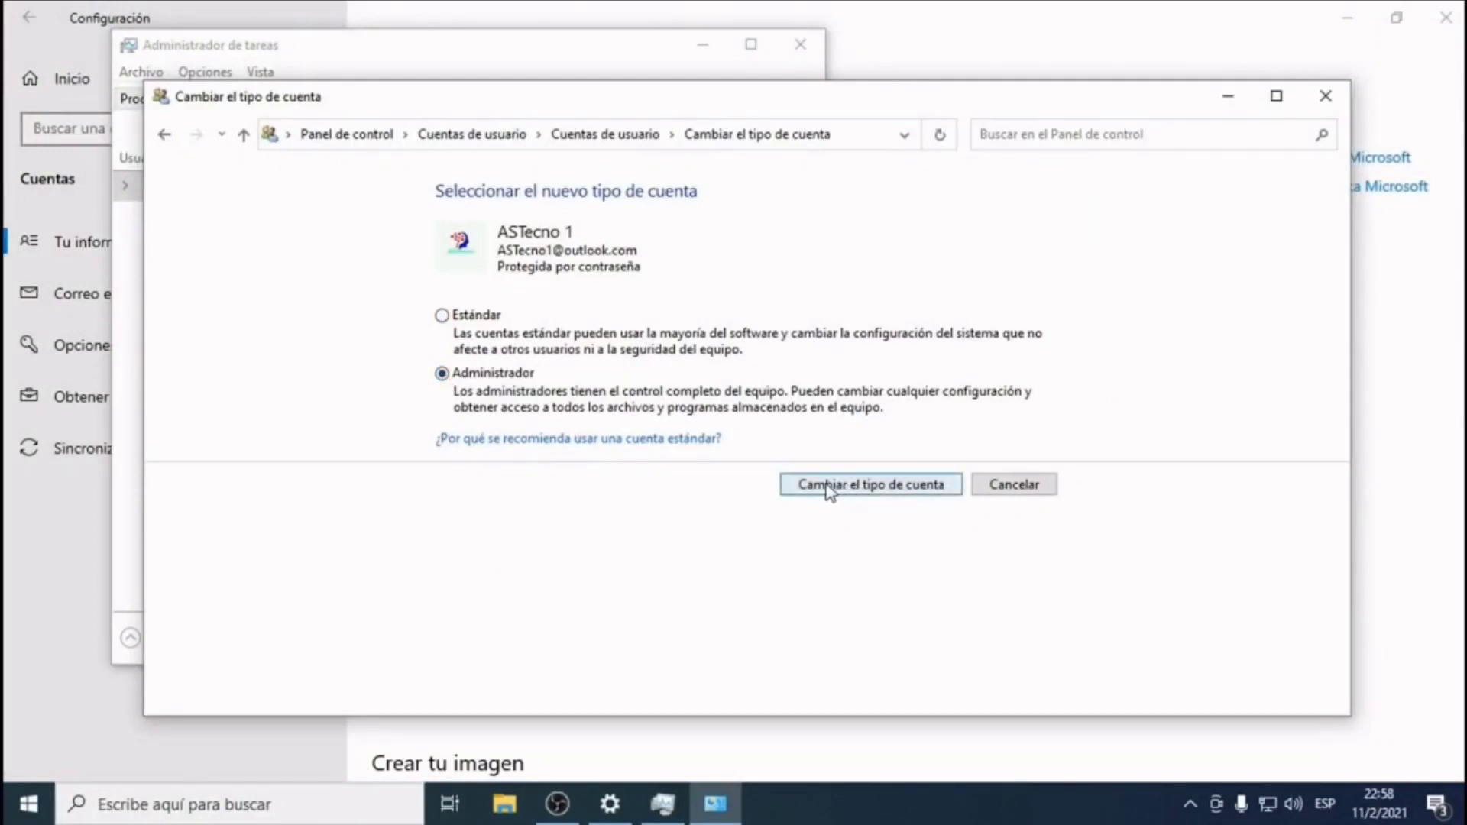
{"action": "left_click", "coordinate": [880, 496]}
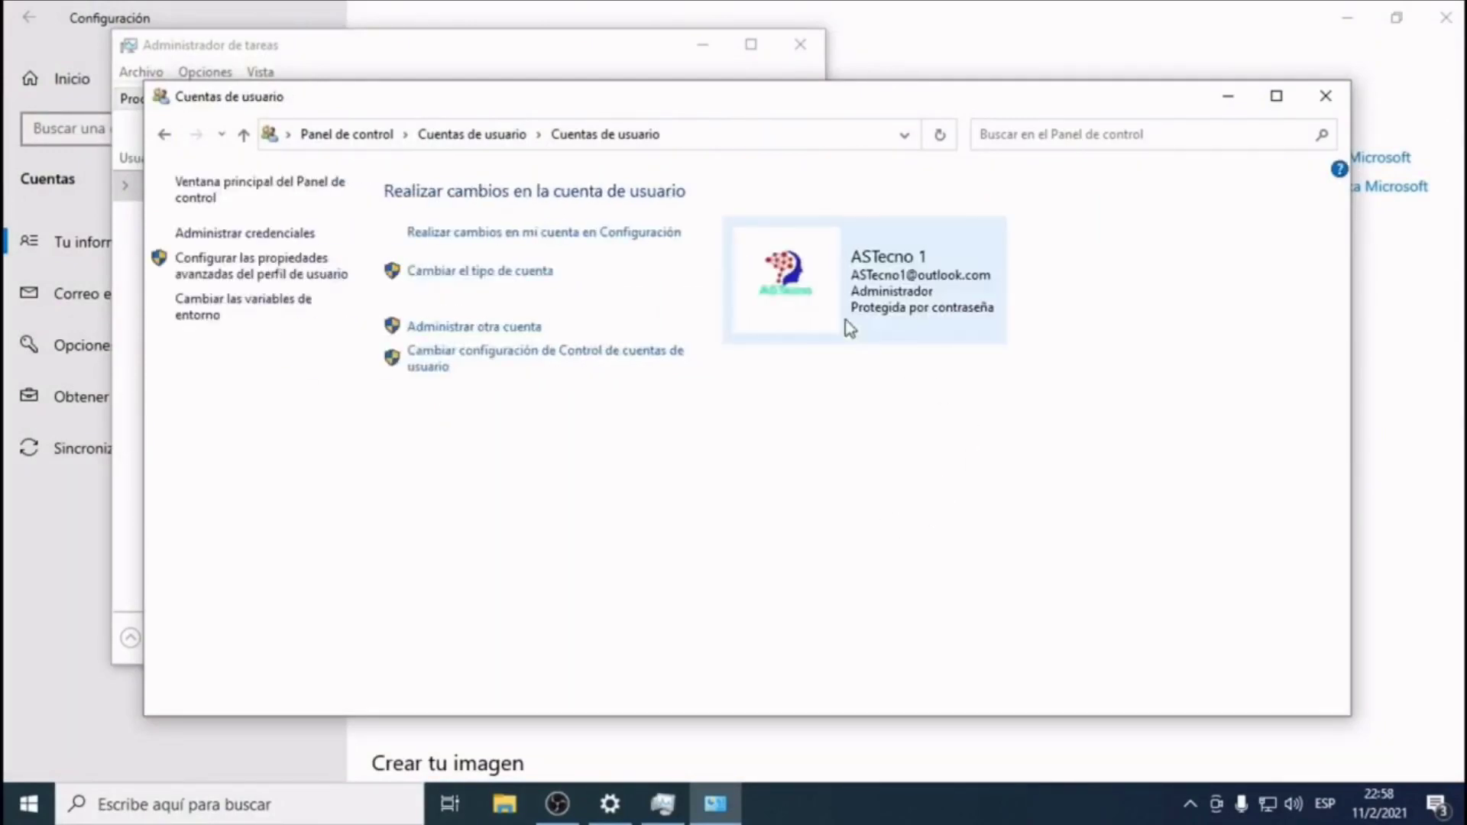
{"action": "left_click", "coordinate": [1326, 95]}
Close Task Manager and Settings, then sign out of ASTecno 1 from the Start menu
{"action": "left_click", "coordinate": [801, 47]}
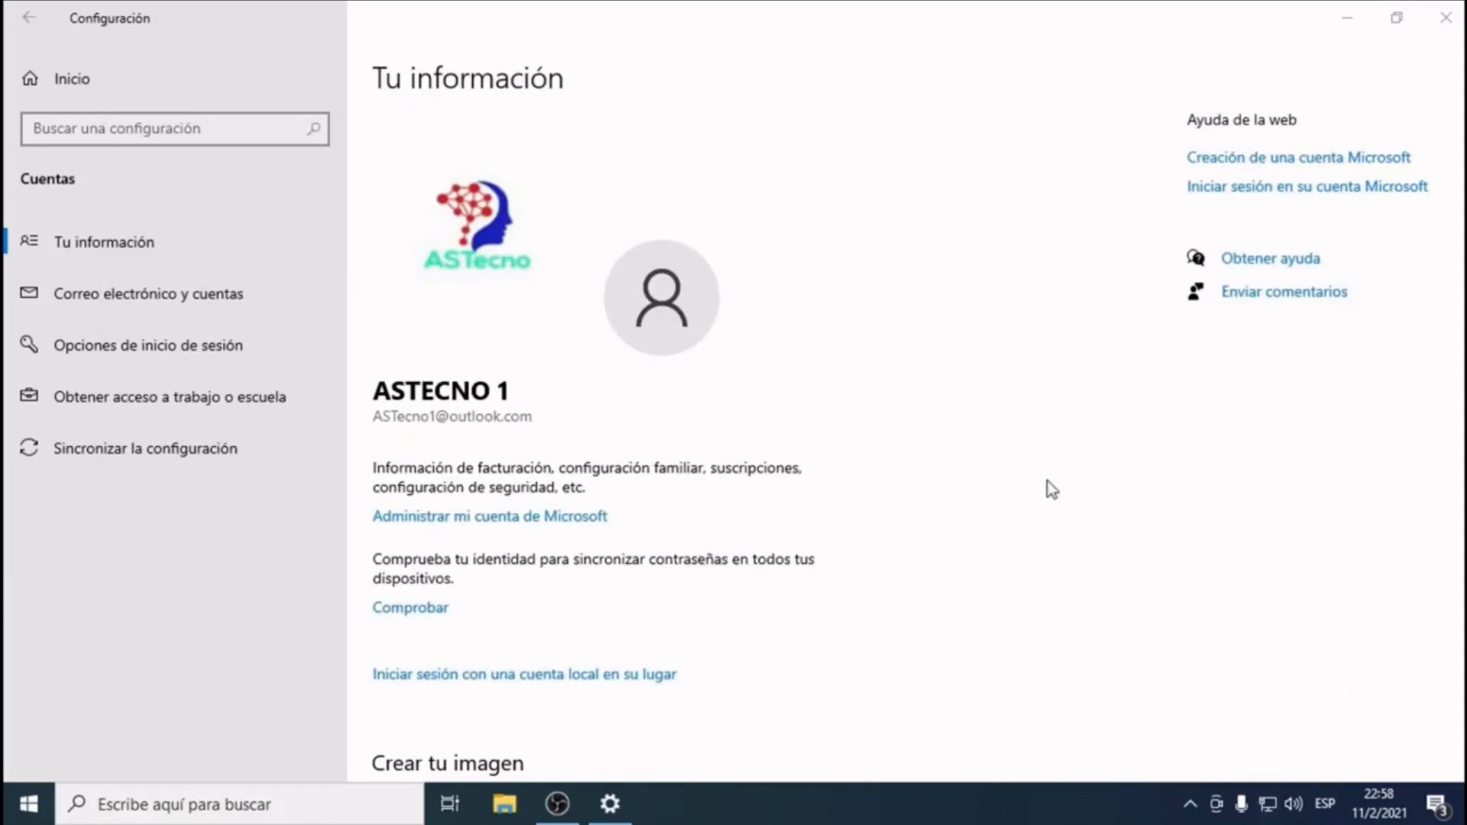
{"action": "left_click", "coordinate": [1445, 17]}
{"action": "left_click", "coordinate": [29, 804]}
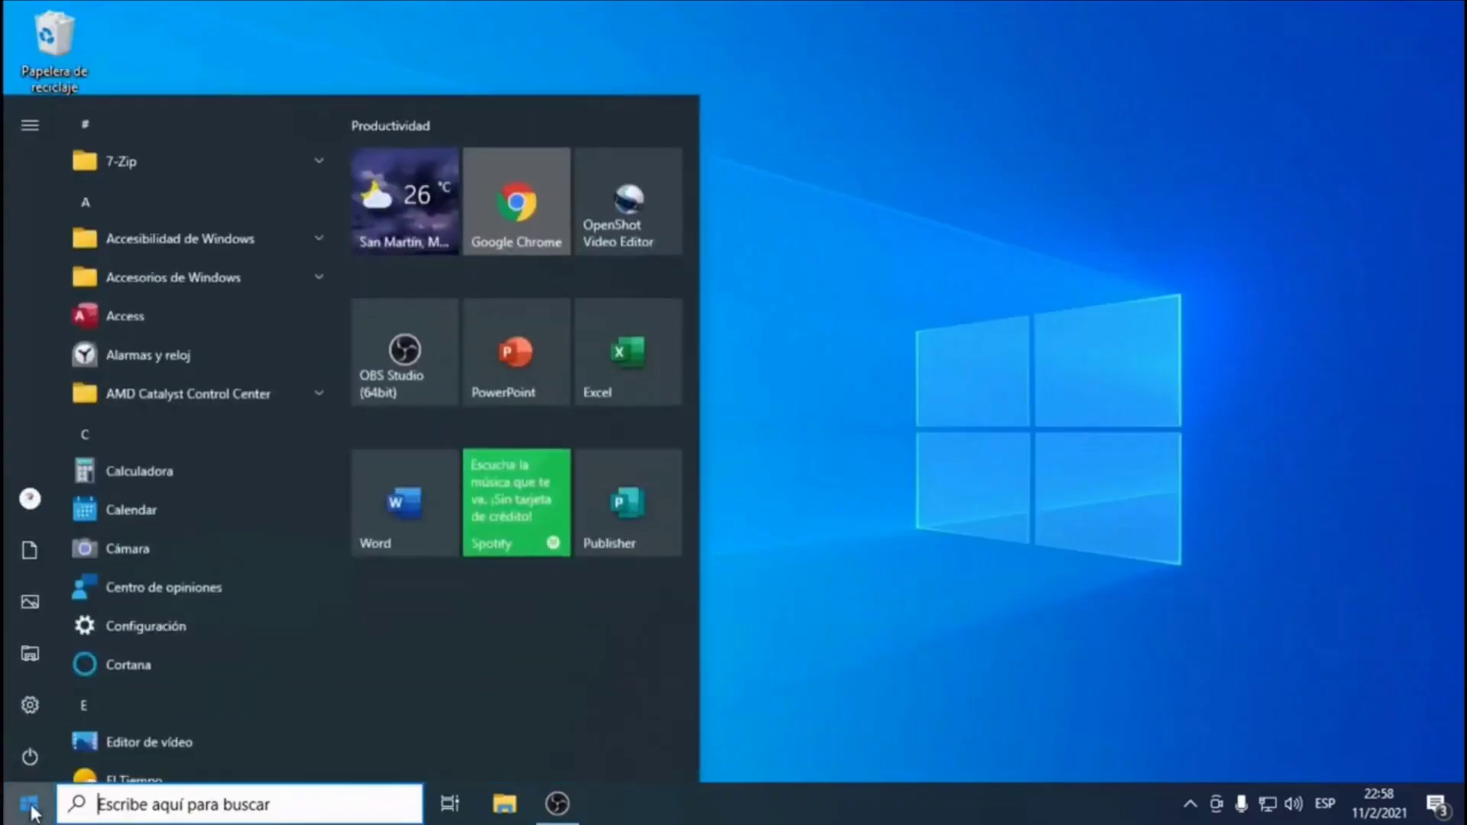
{"action": "mouse_move", "coordinate": [35, 751]}
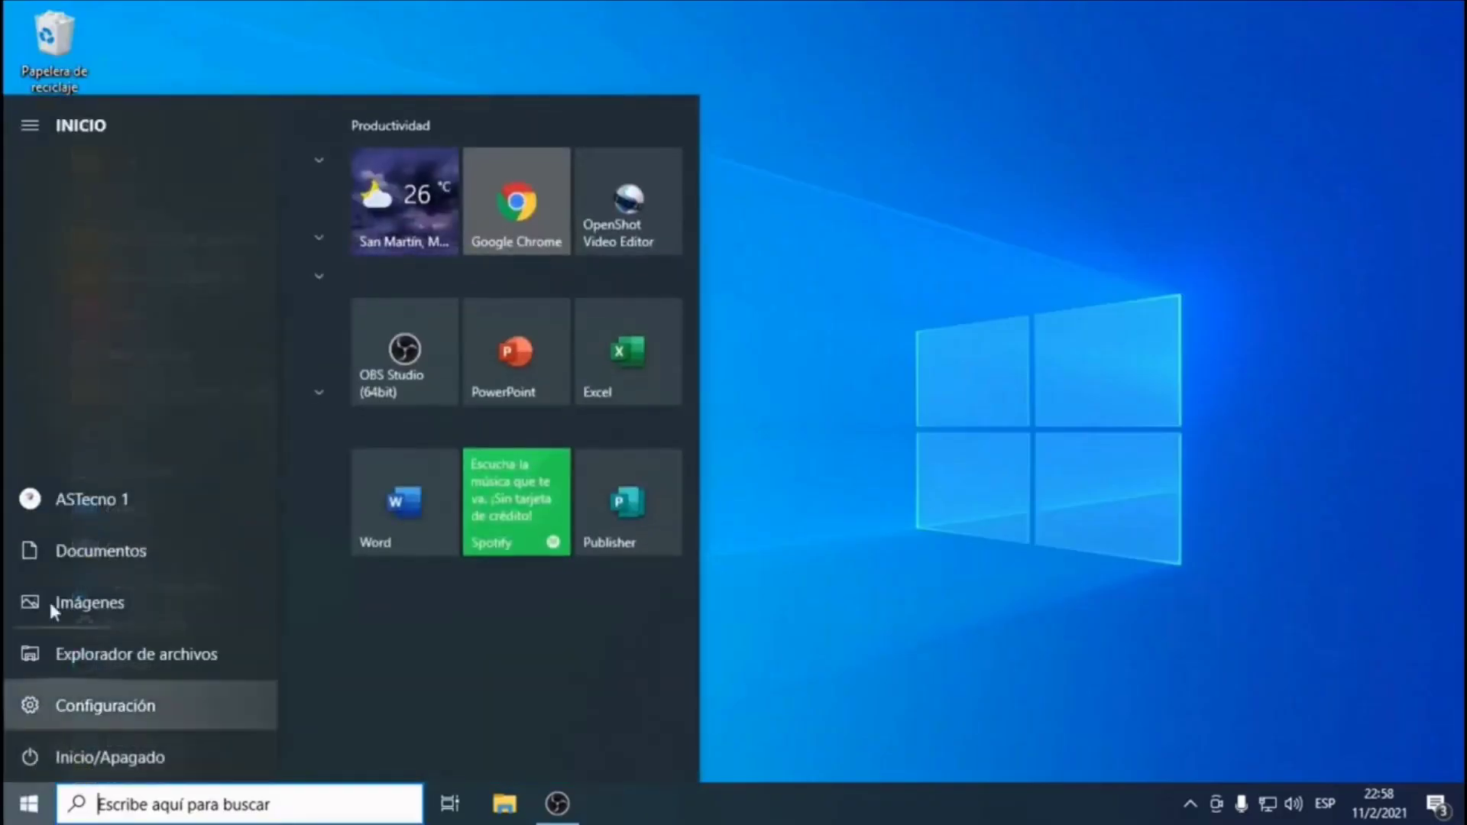
{"action": "left_click", "coordinate": [42, 504]}
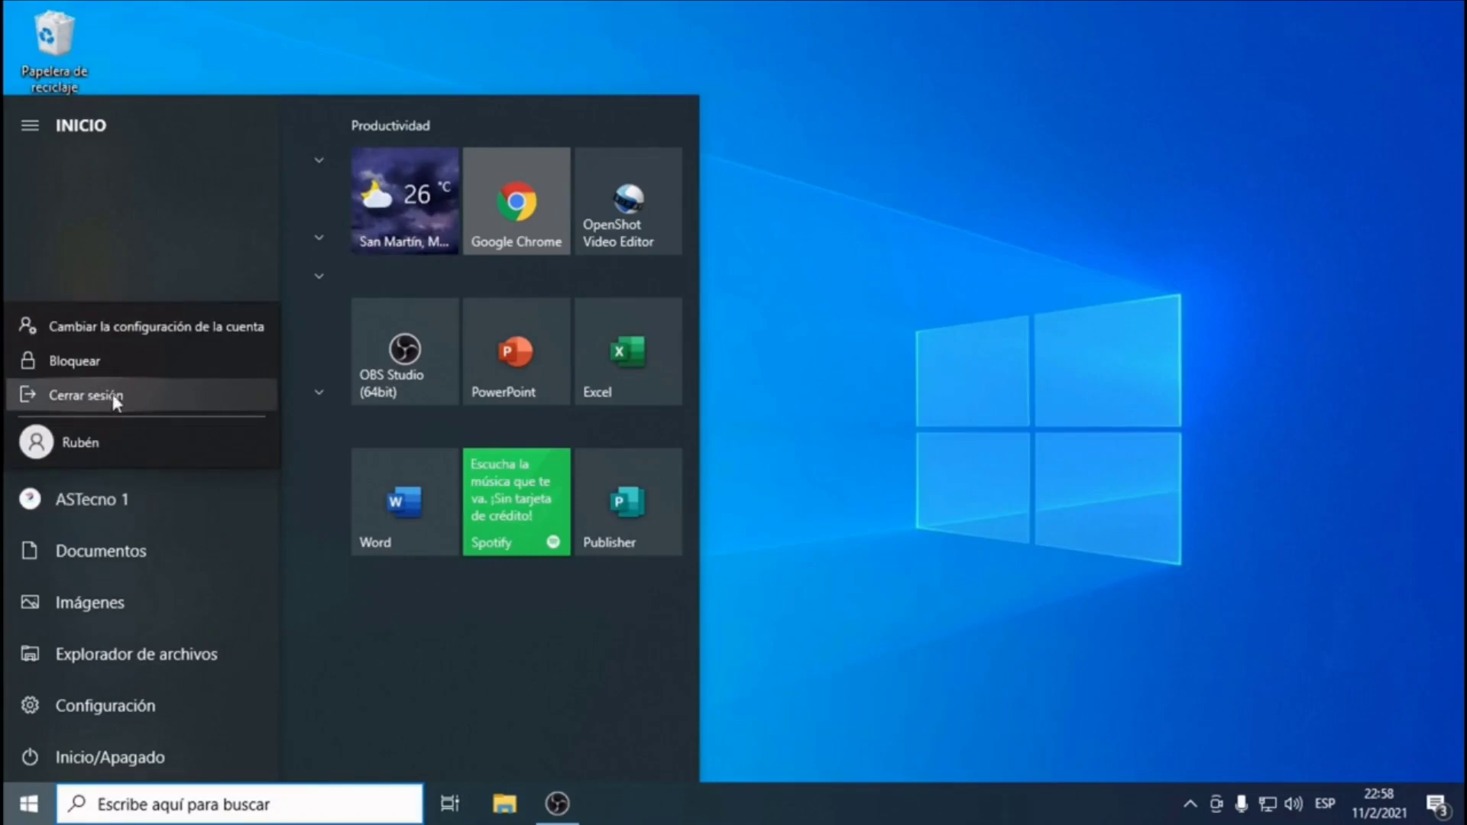
{"action": "left_click", "coordinate": [127, 391]}
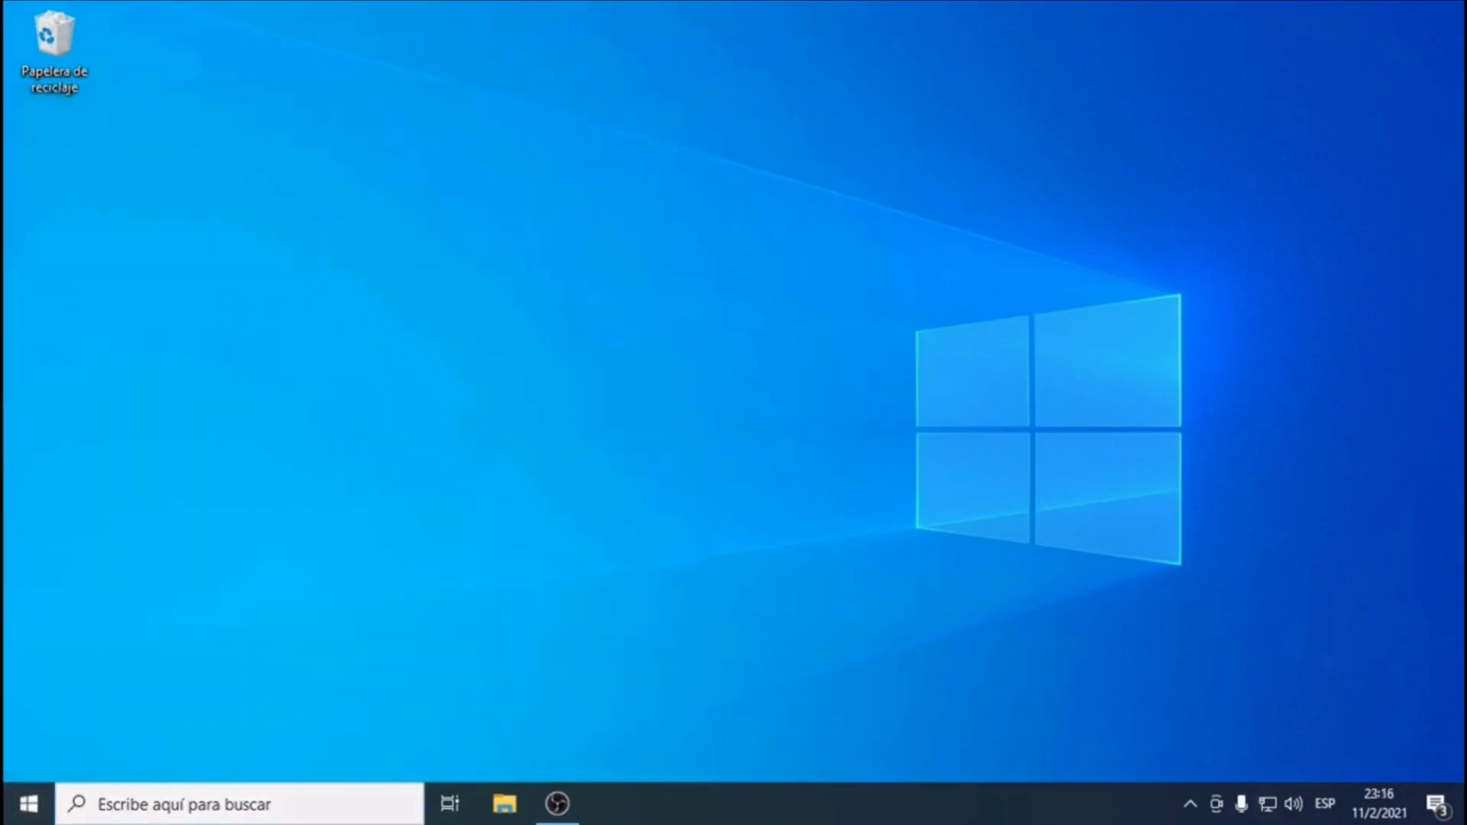